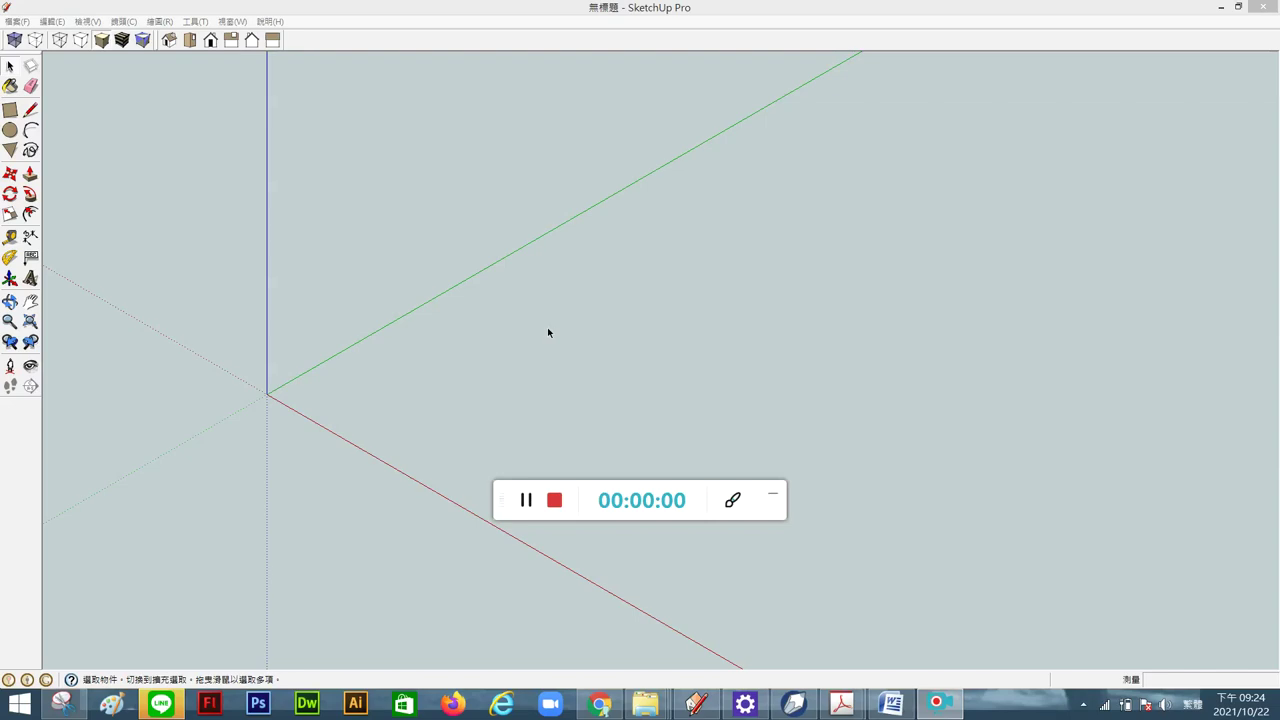
Draw a small square on the ground just right of the origin.
click(10, 110)
click(418, 391)
click(468, 391)
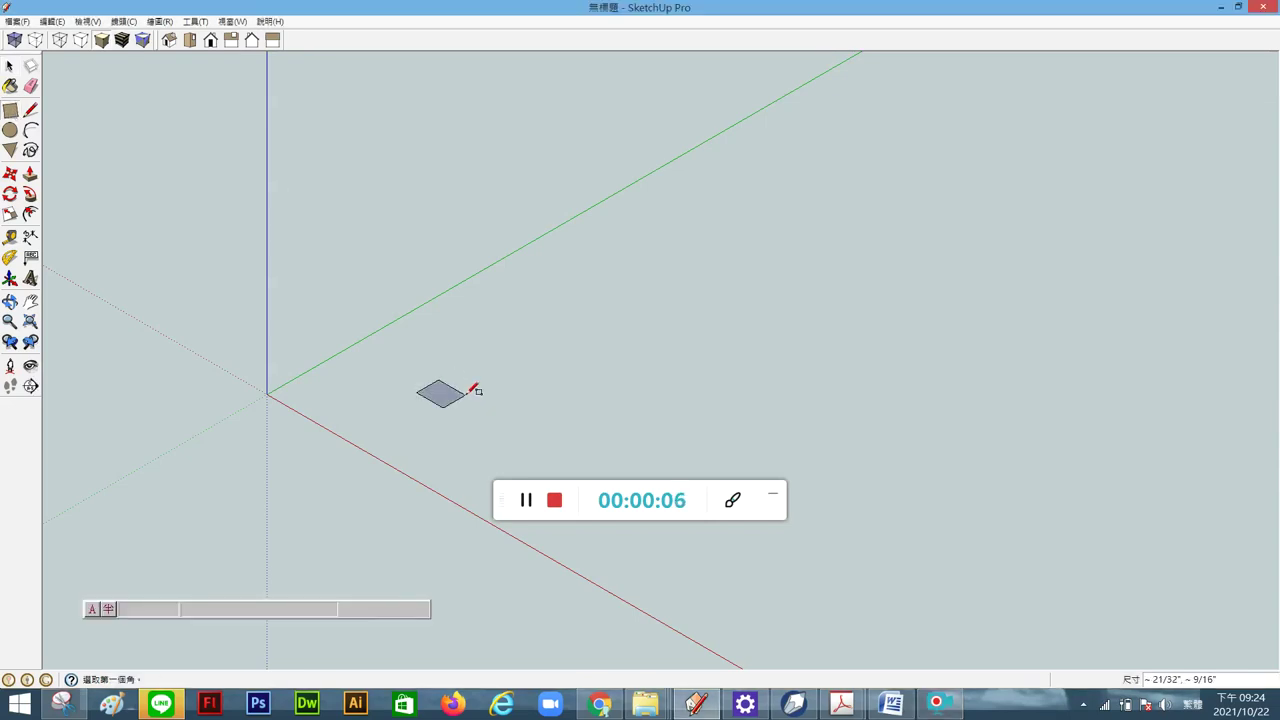
Push/Pull the square up into a tall narrow pillar and select the whole solid.
click(10, 66)
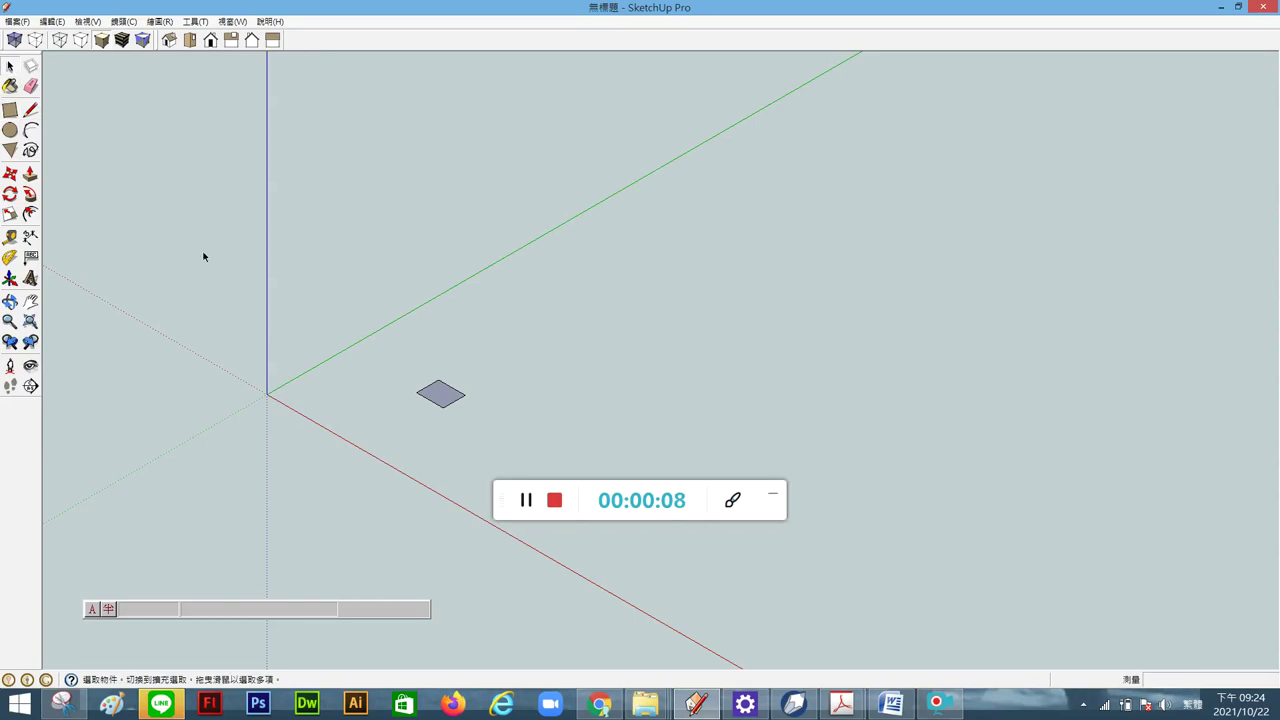
click(423, 400)
click(30, 173)
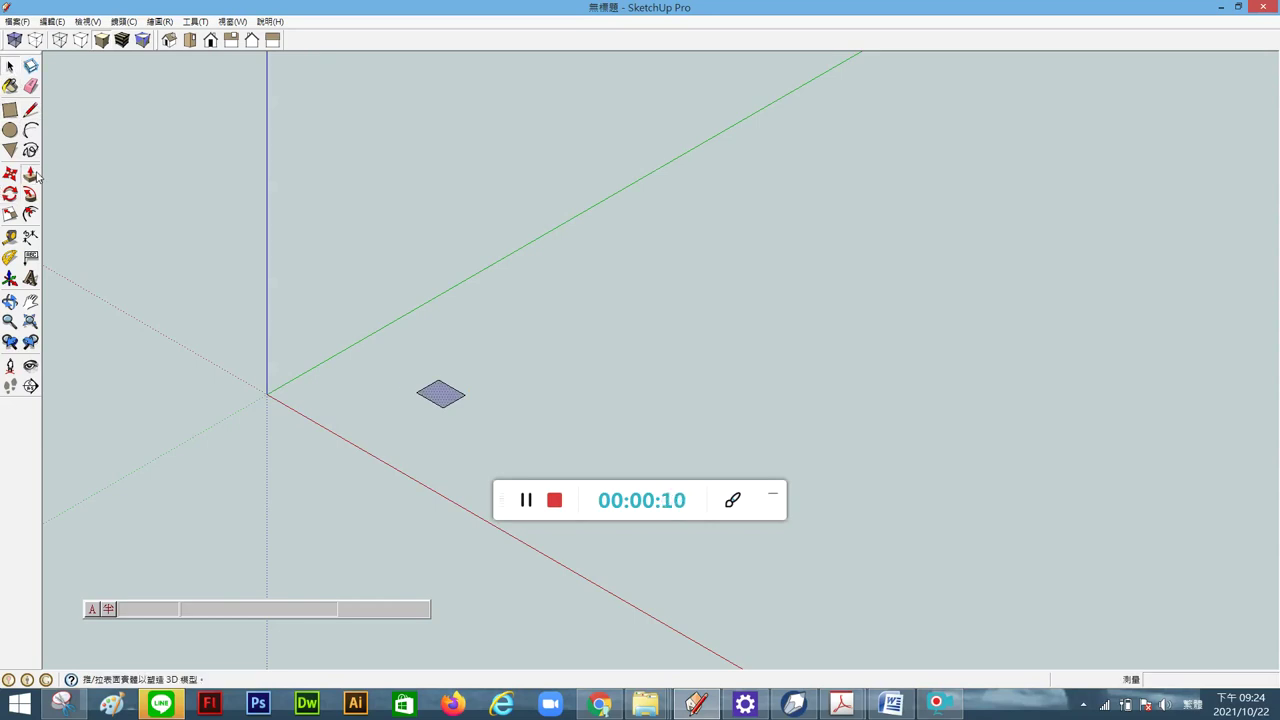
drag(441, 390, 450, 157)
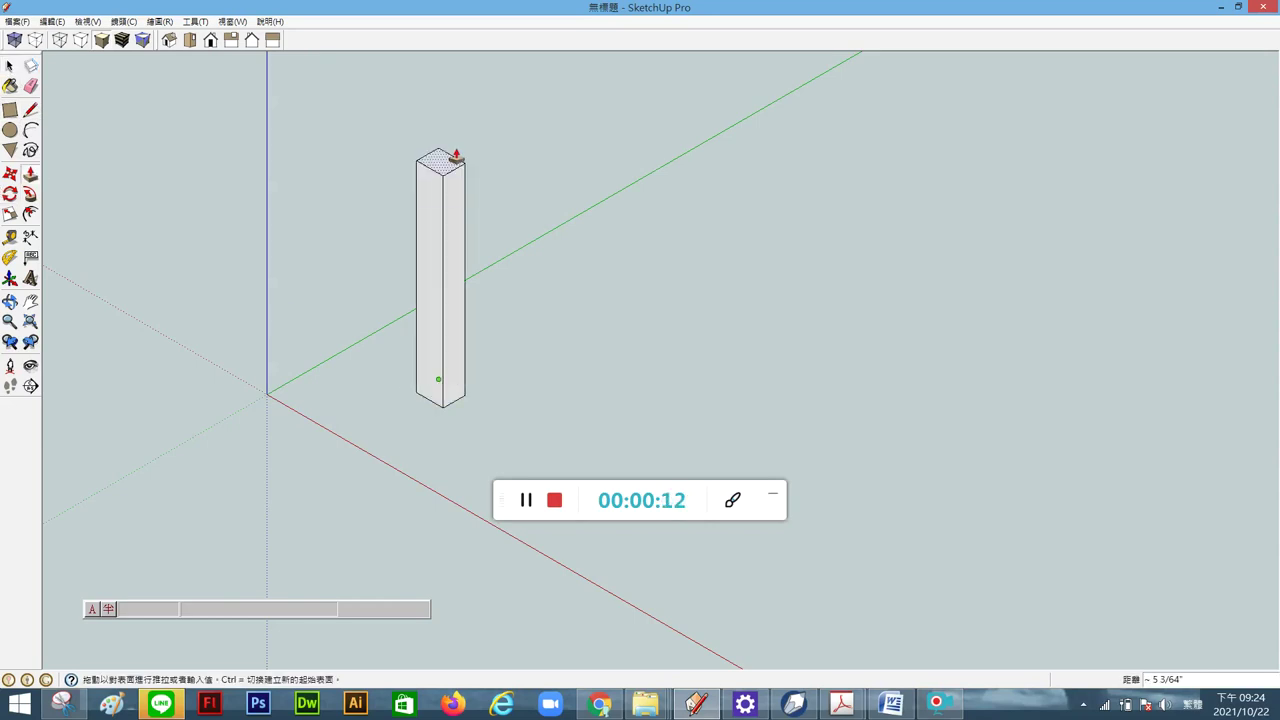
click(8, 63)
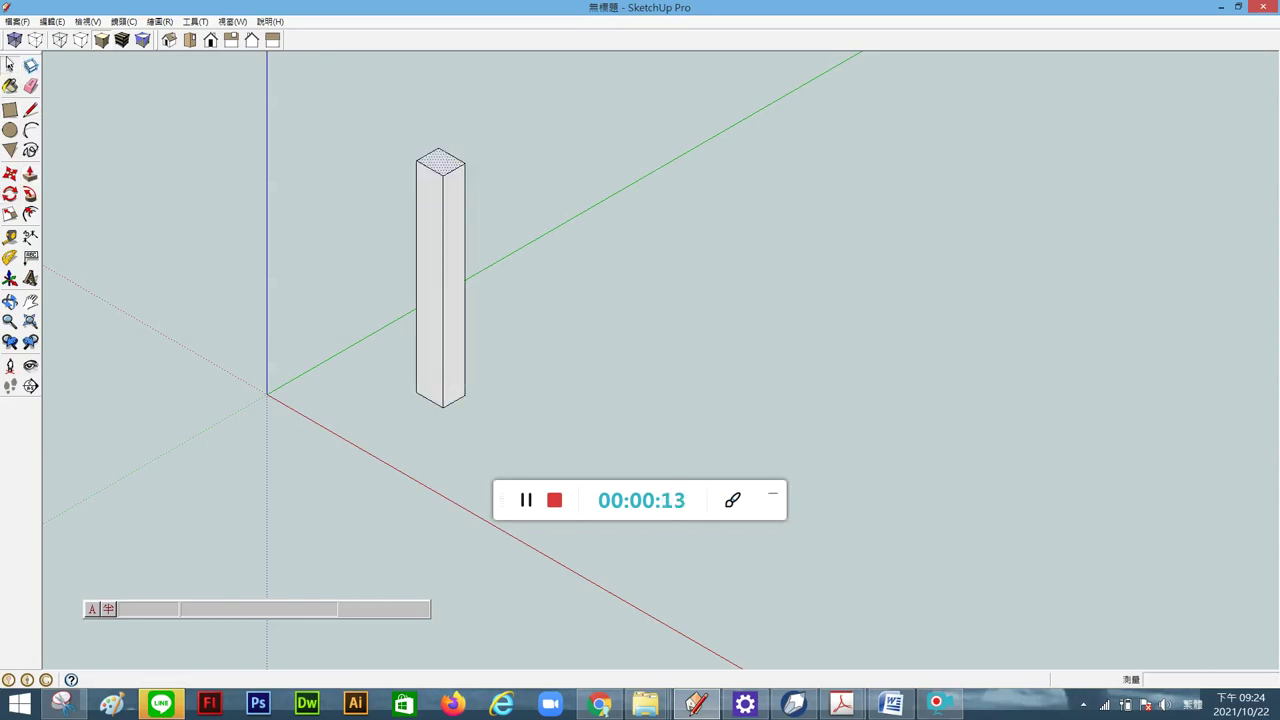
triple_click(450, 288)
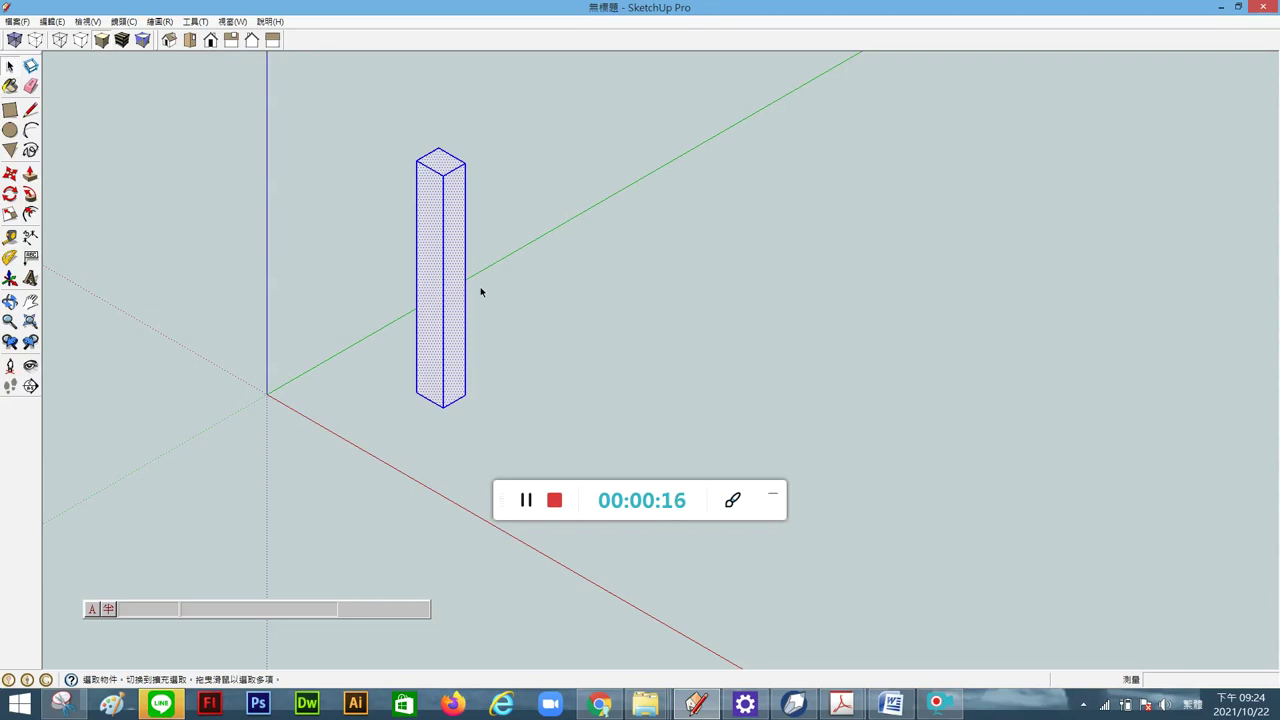
key(m)
click(416, 395)
key(ctrl)
click(585, 407)
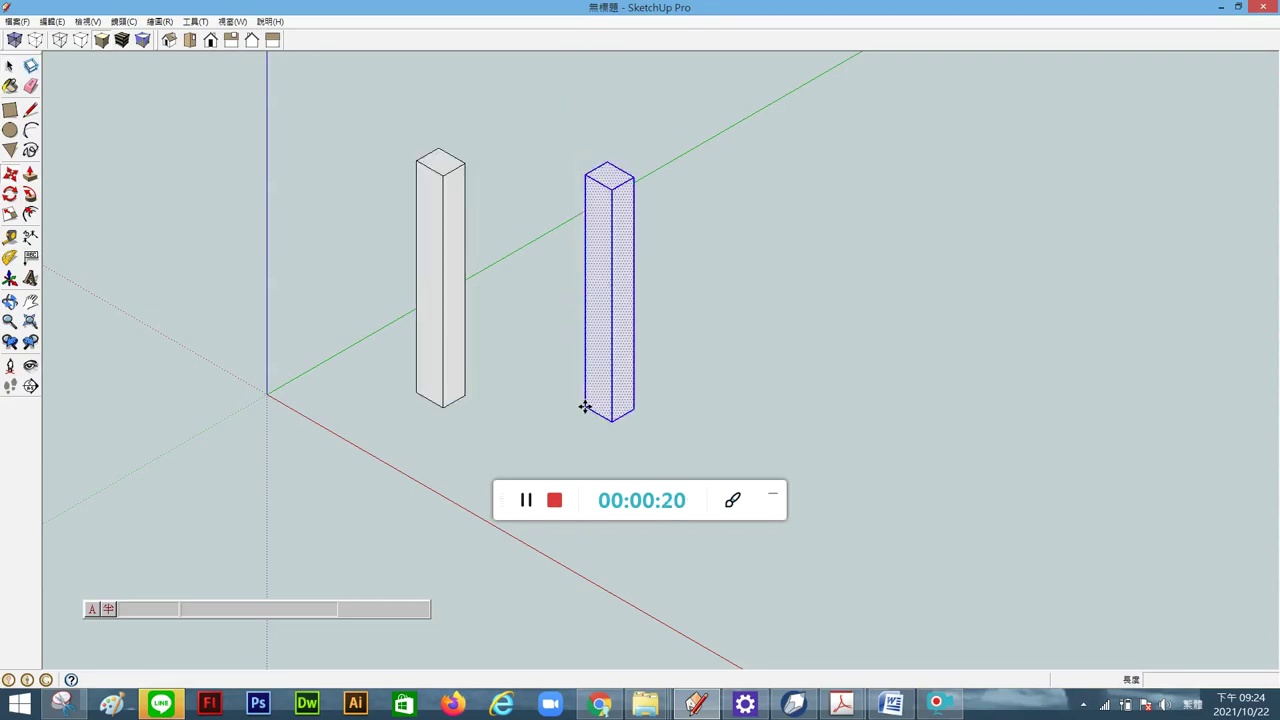
key(Delete)
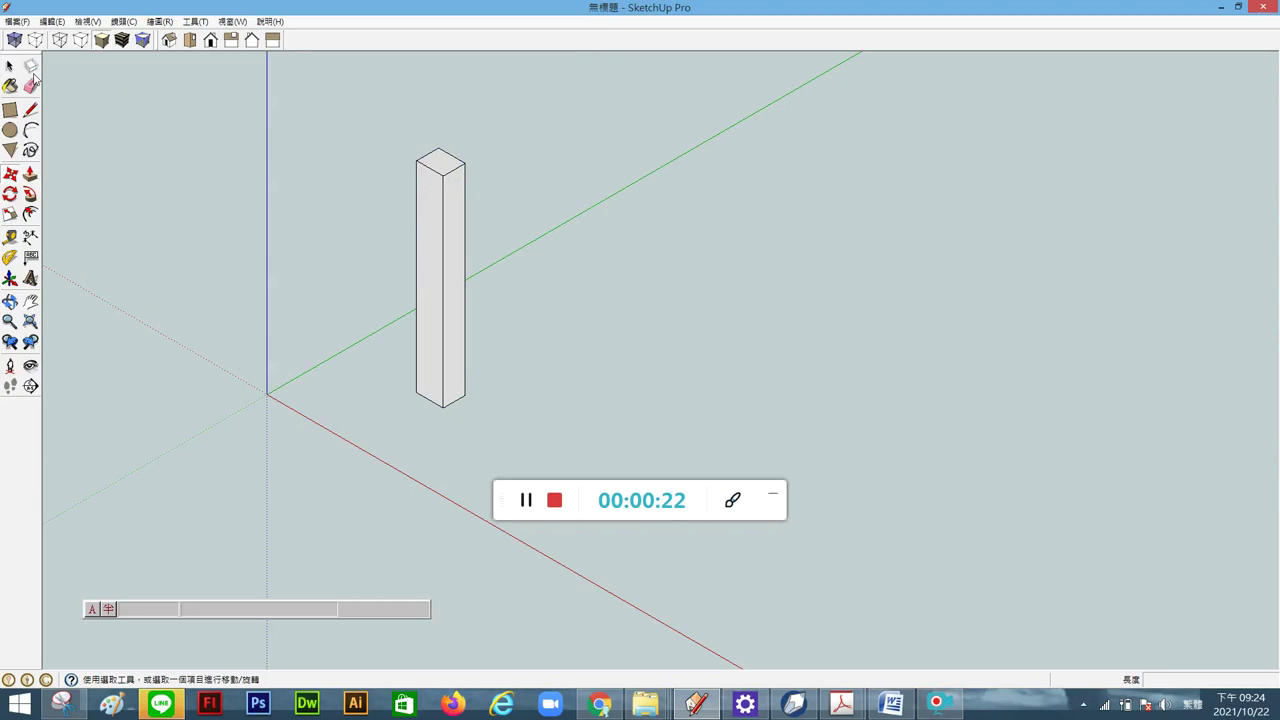
click(10, 65)
triple_click(440, 325)
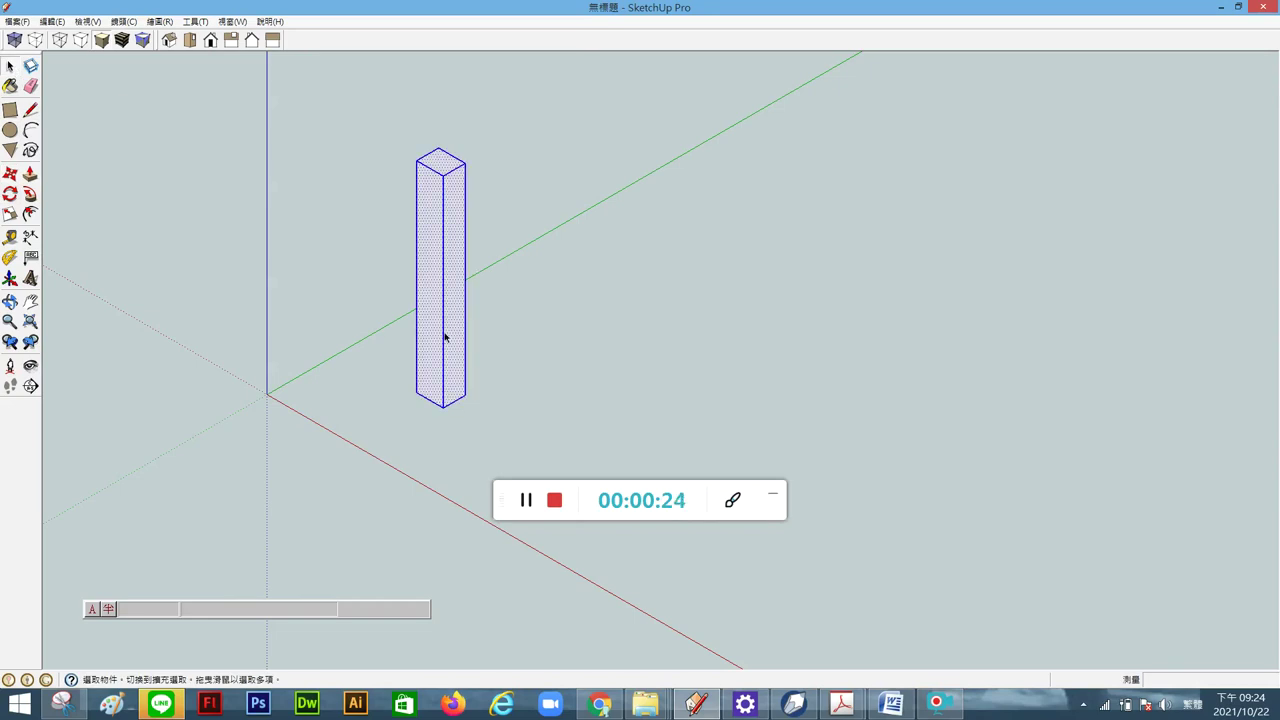
click(12, 174)
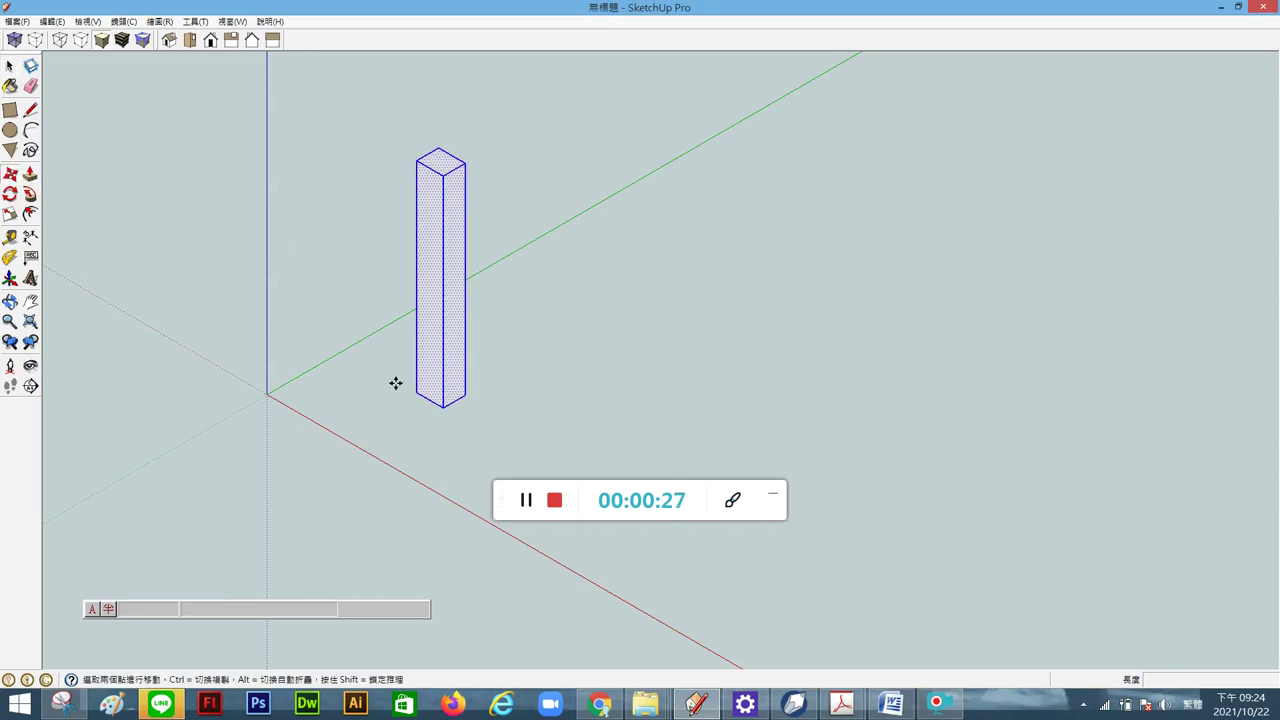
click(451, 419)
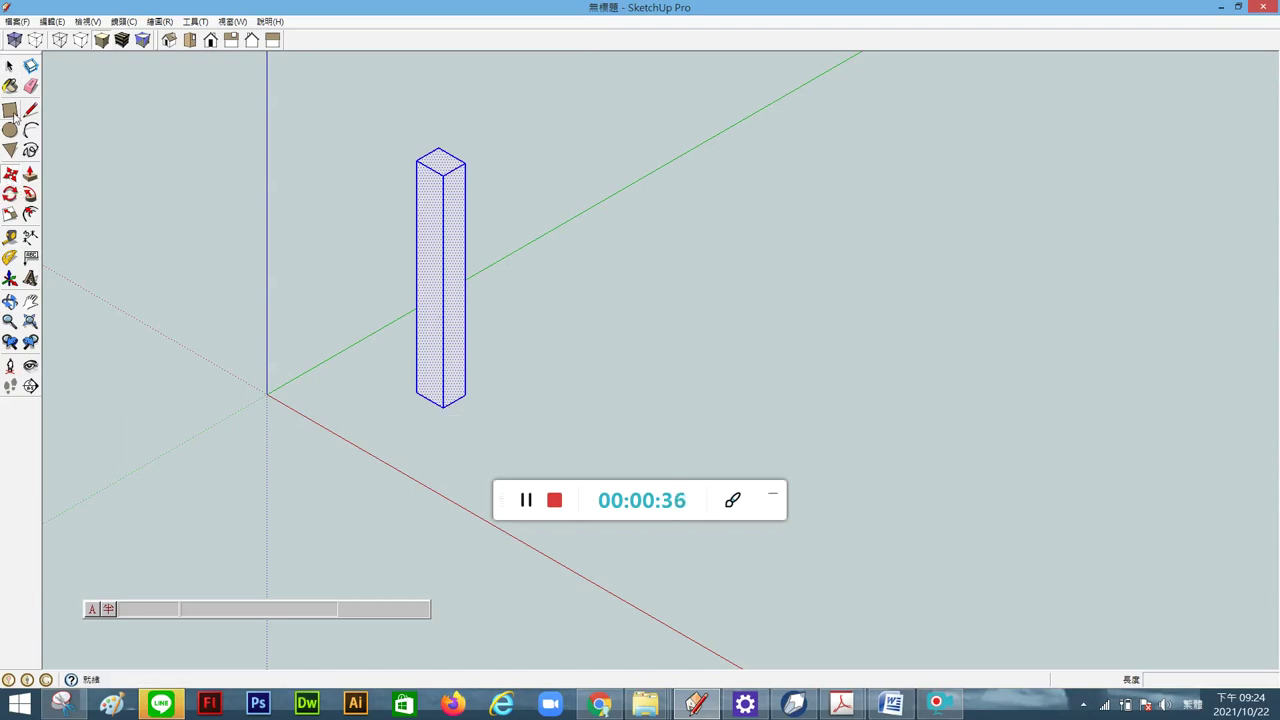
click(9, 175)
click(9, 65)
click(430, 292)
triple_click(430, 292)
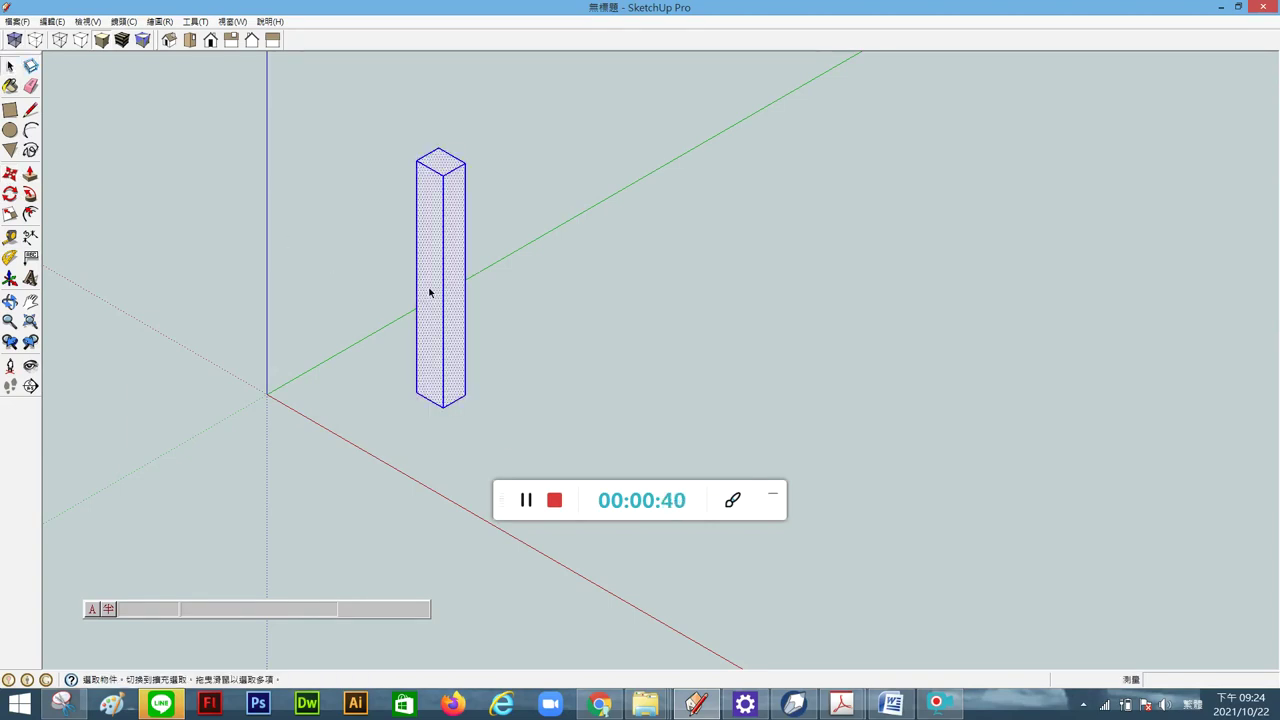
key(m)
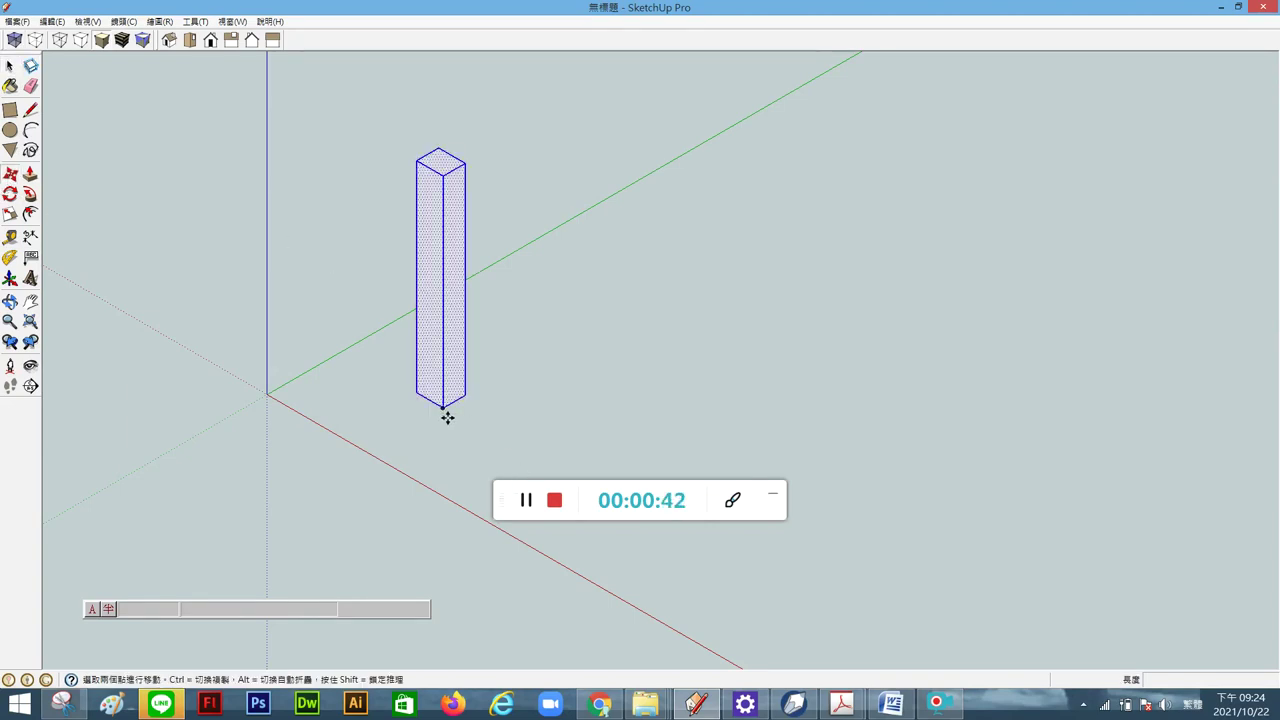
drag(443, 408, 531, 352)
click(531, 352)
key(ctrl+z)
click(8, 66)
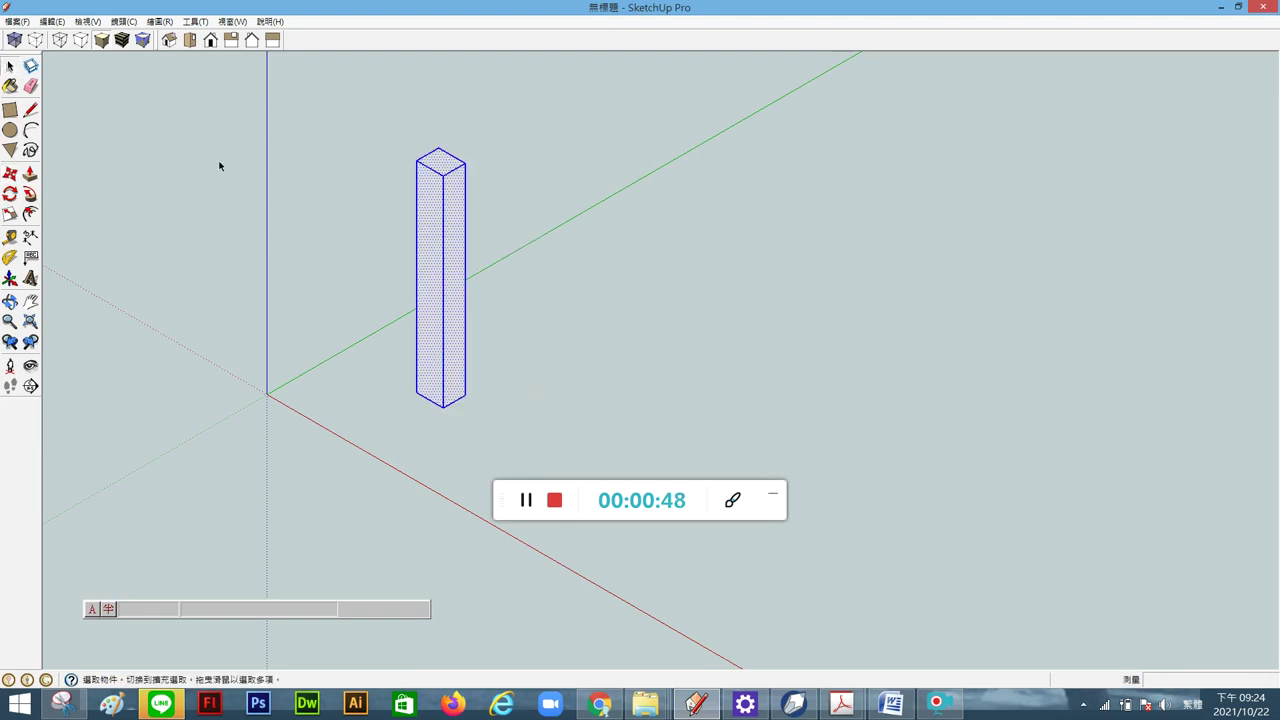
Draw a large flat rectangle on the ground as the grey plane.
scroll(257, 171, down, 2)
click(10, 110)
click(498, 318)
click(948, 217)
click(10, 66)
click(269, 254)
click(566, 333)
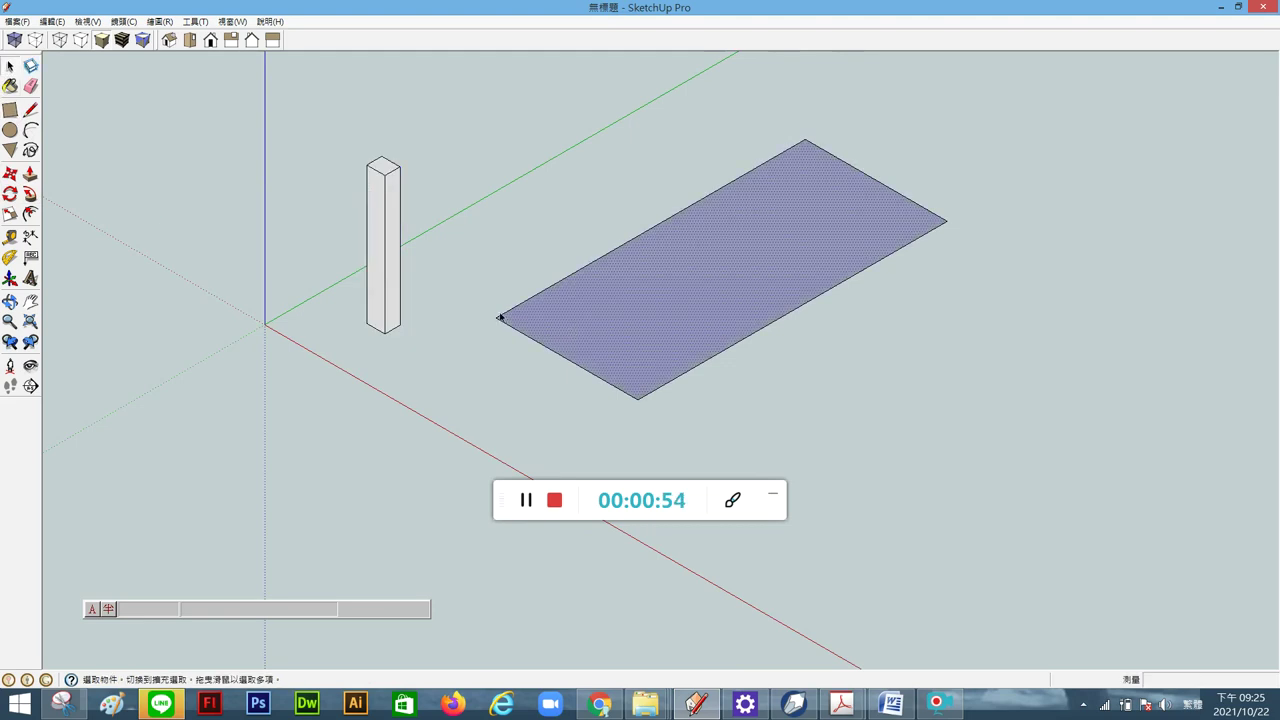
Move the pillar by its bottom corner onto the plane's near corner, then orbit along the plane.
click(368, 277)
scroll(388, 289, up, 2)
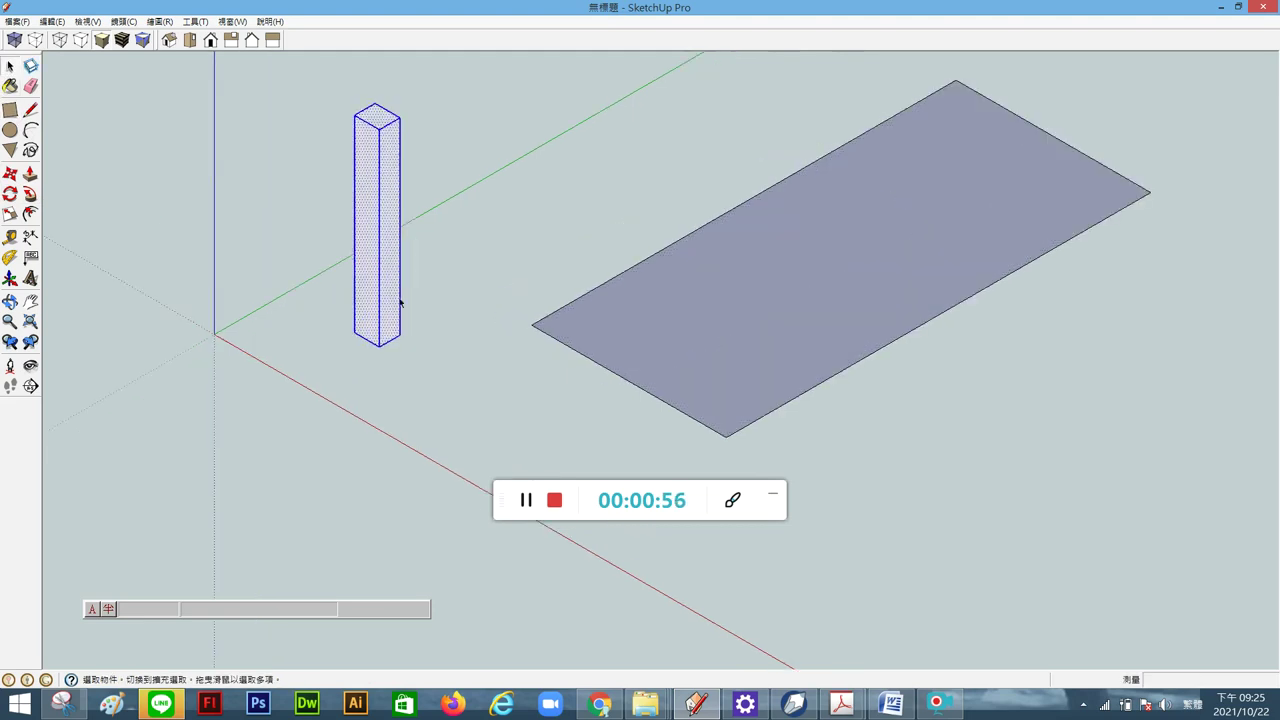
scroll(397, 306, up, 2)
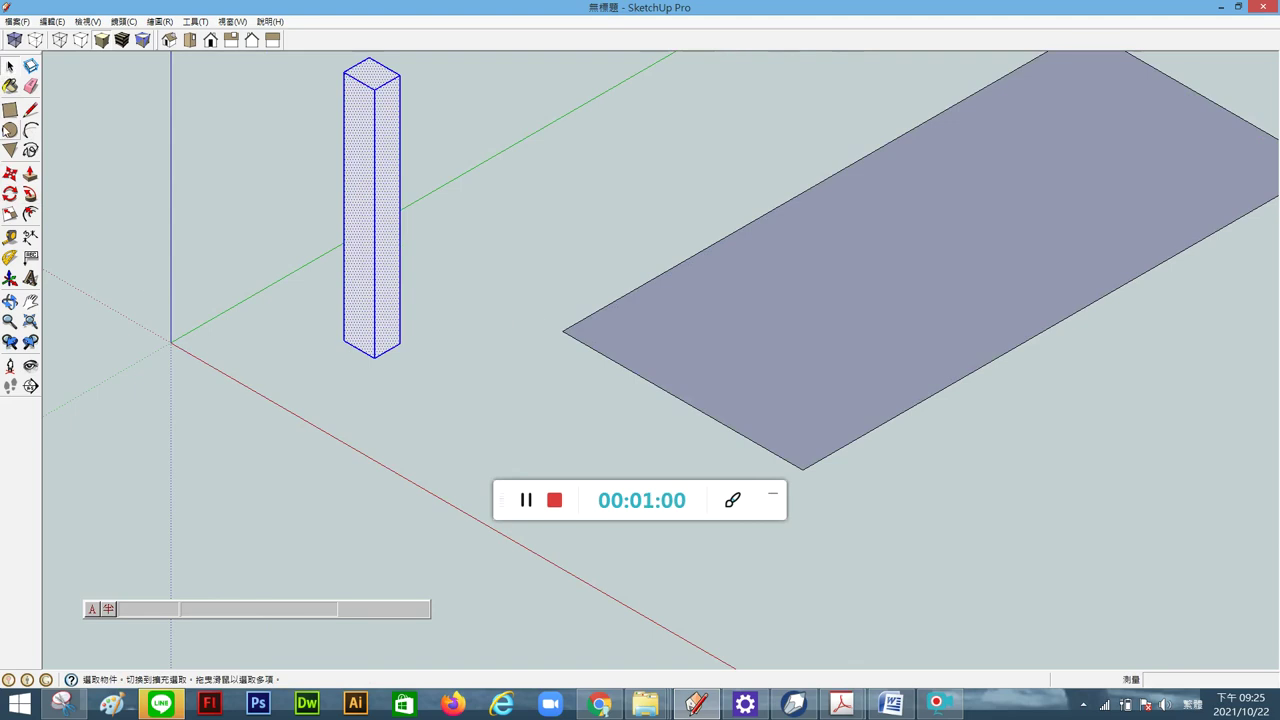
click(10, 174)
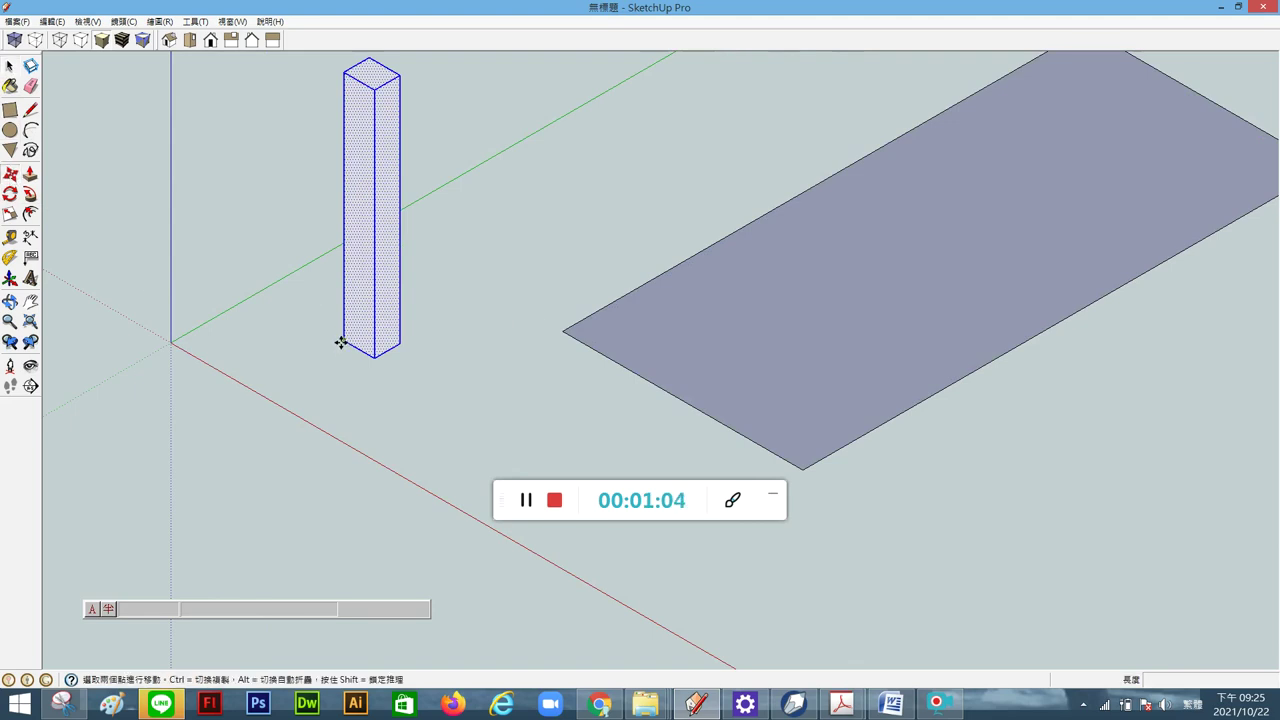
click(341, 343)
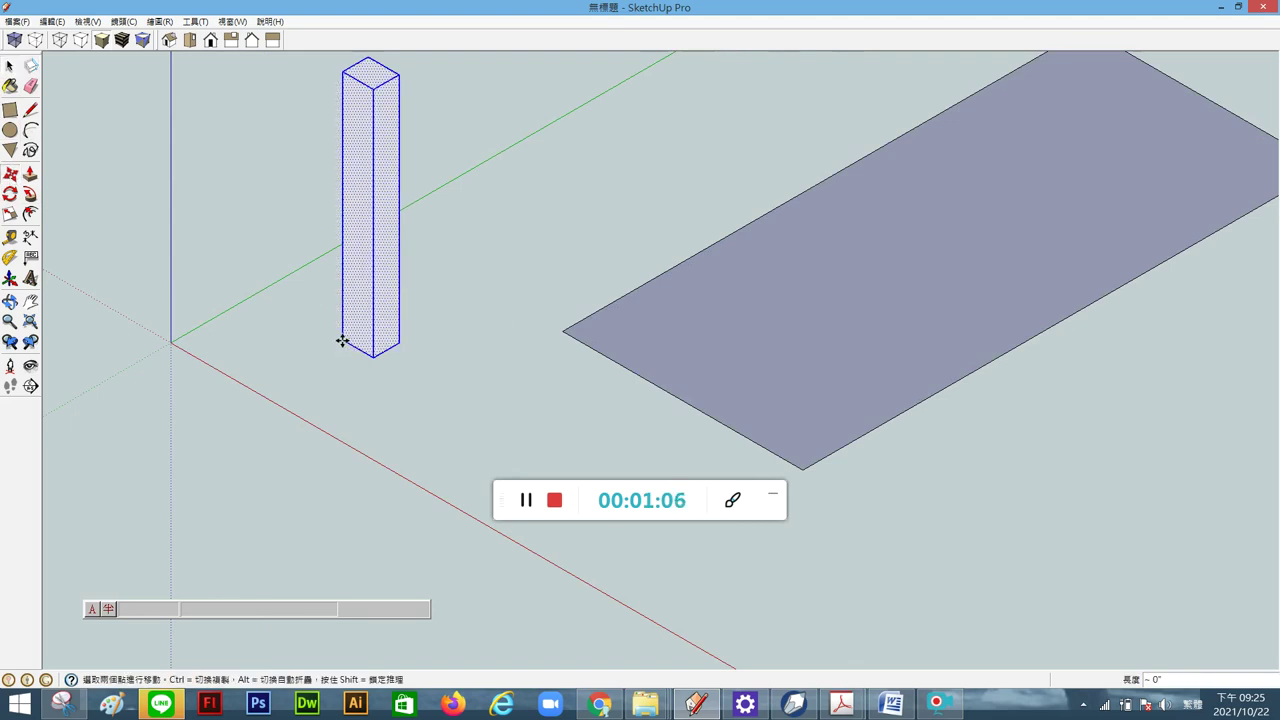
click(565, 331)
mouse_move(520, 354)
middle_down()
mouse_move(1102, 237)
mouse_move(969, 334)
mouse_move(443, 257)
mouse_move(606, 334)
mouse_move(703, 342)
mouse_move(757, 329)
middle_up()
click(8, 66)
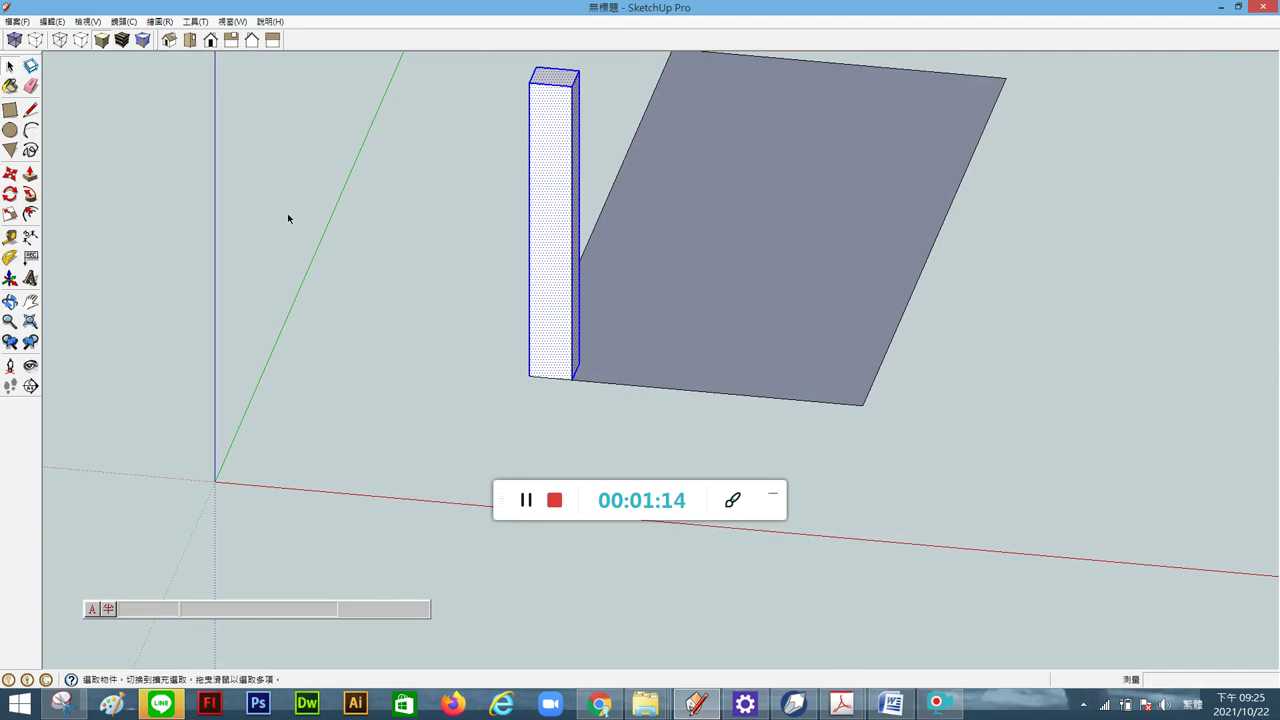
click(223, 191)
triple_click(533, 316)
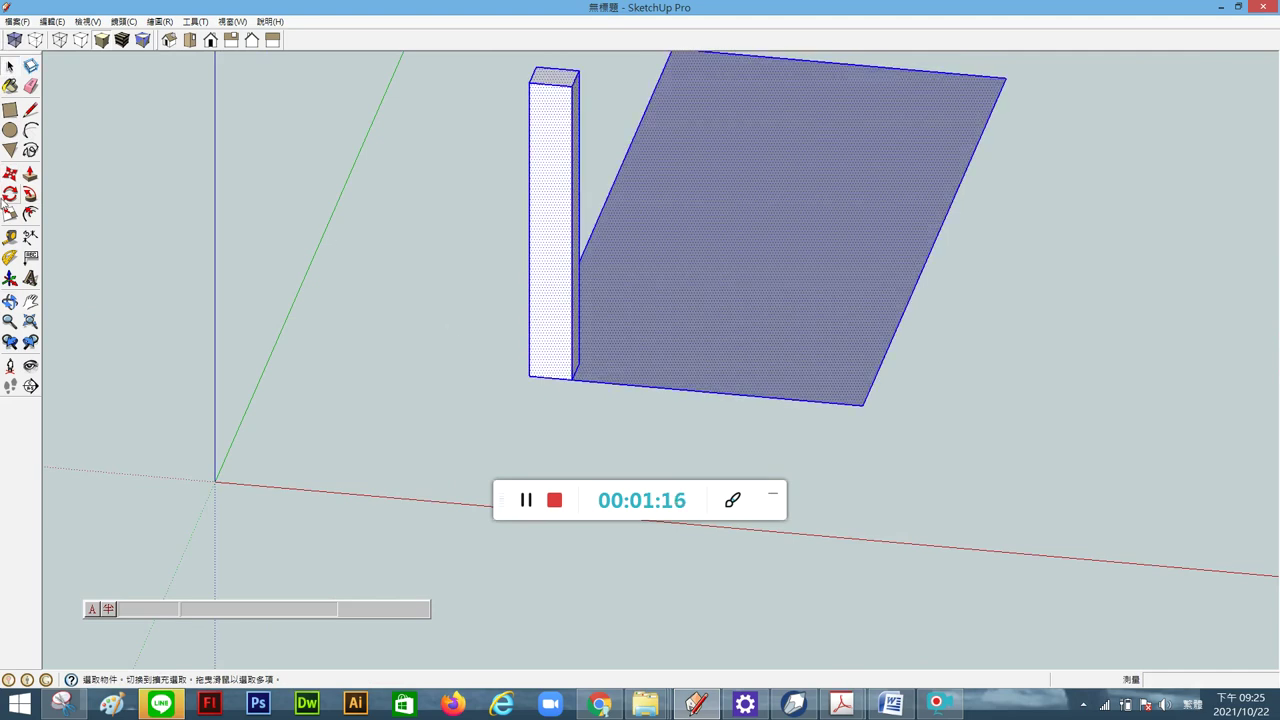
click(10, 173)
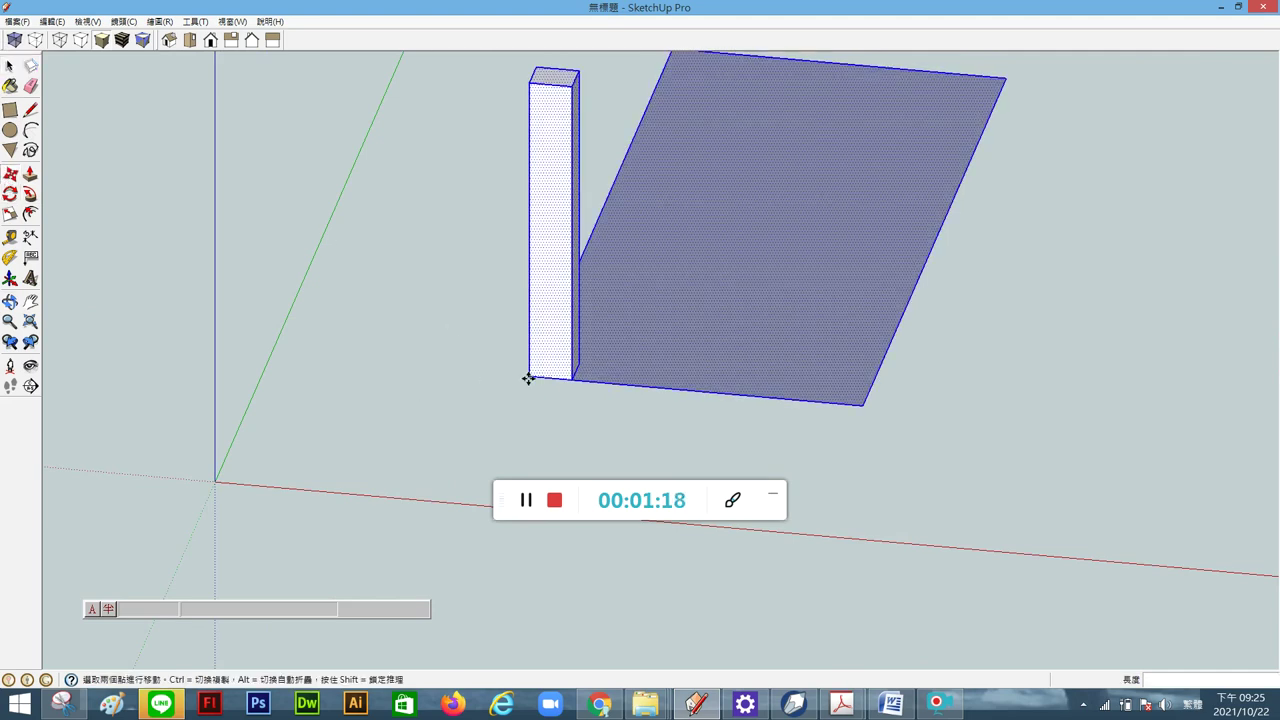
drag(530, 374, 407, 342)
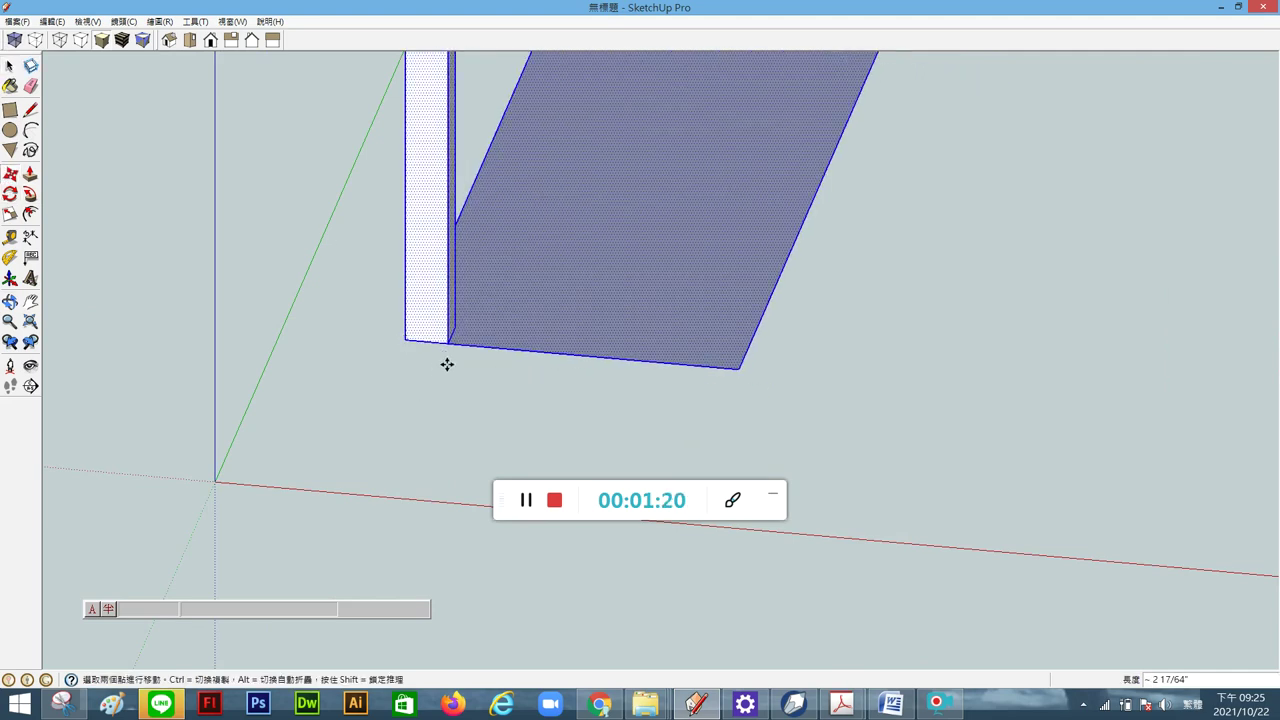
key(Escape)
mouse_move(466, 363)
middle_down()
mouse_move(412, 343)
mouse_move(432, 359)
middle_up()
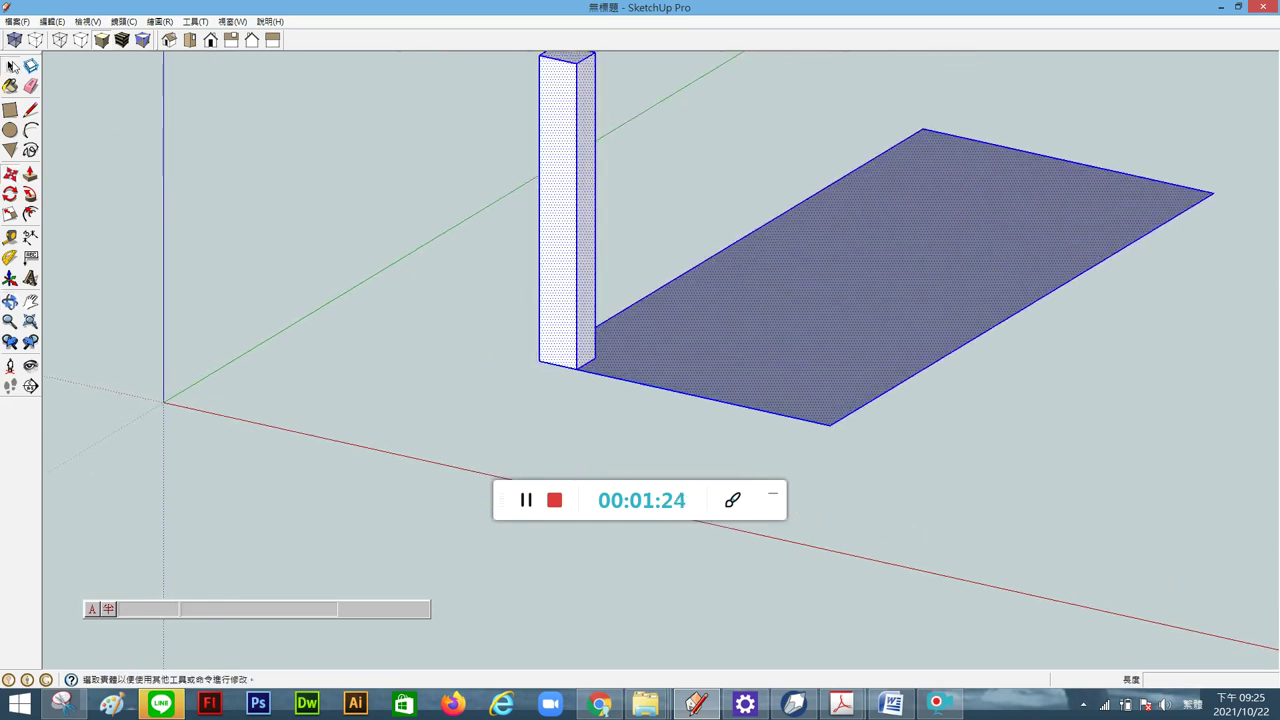
click(9, 110)
click(233, 349)
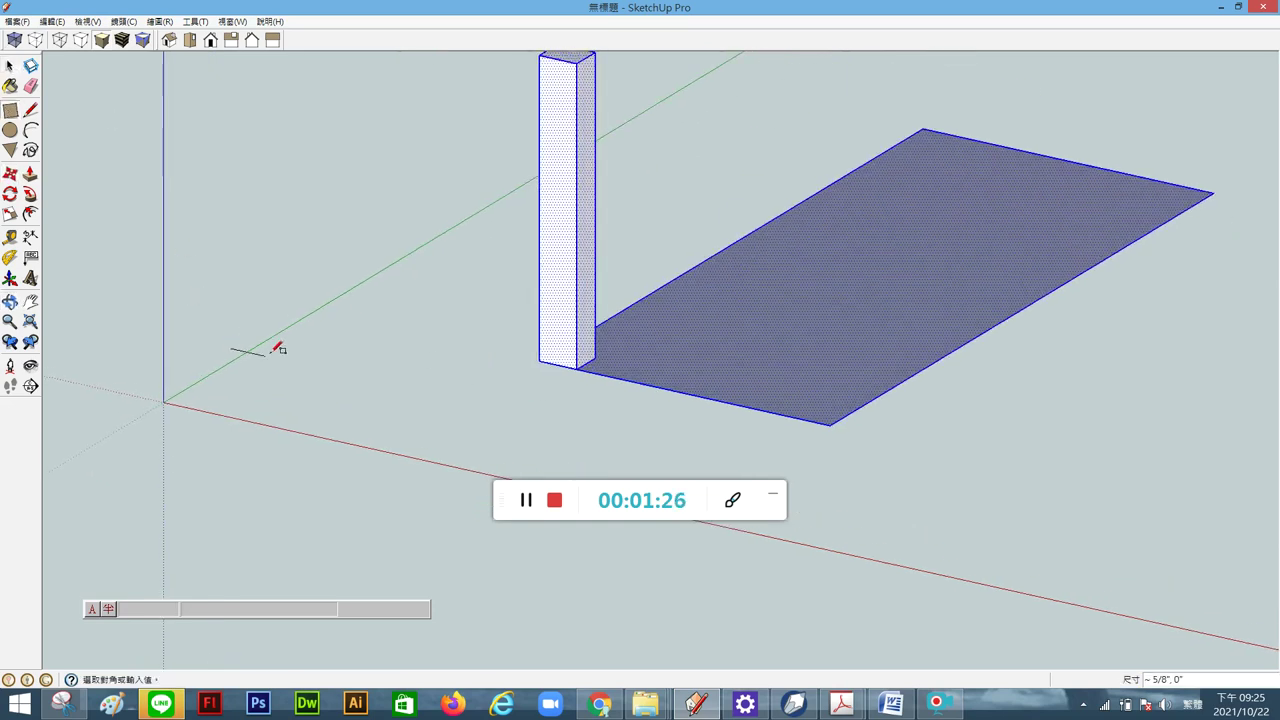
Finish the rectangle near the origin and push it up into a box left of the pillar.
click(378, 328)
click(30, 174)
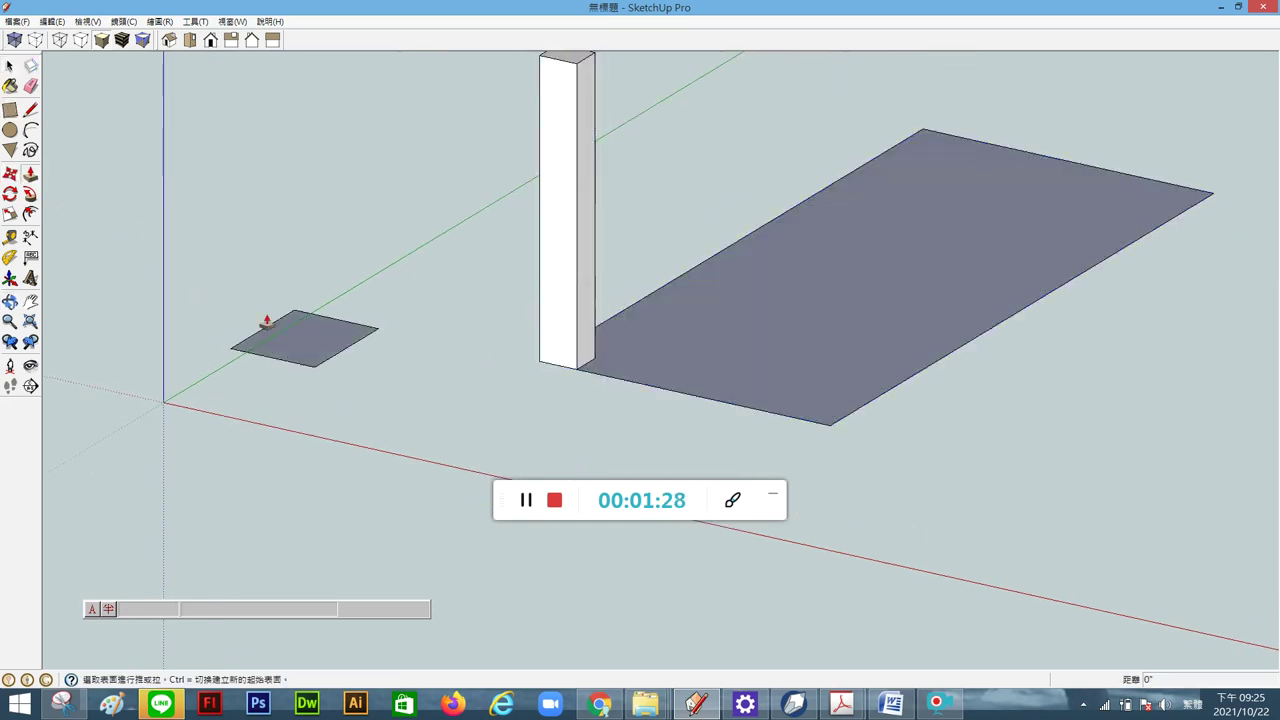
click(280, 338)
click(266, 207)
click(9, 65)
triple_click(237, 263)
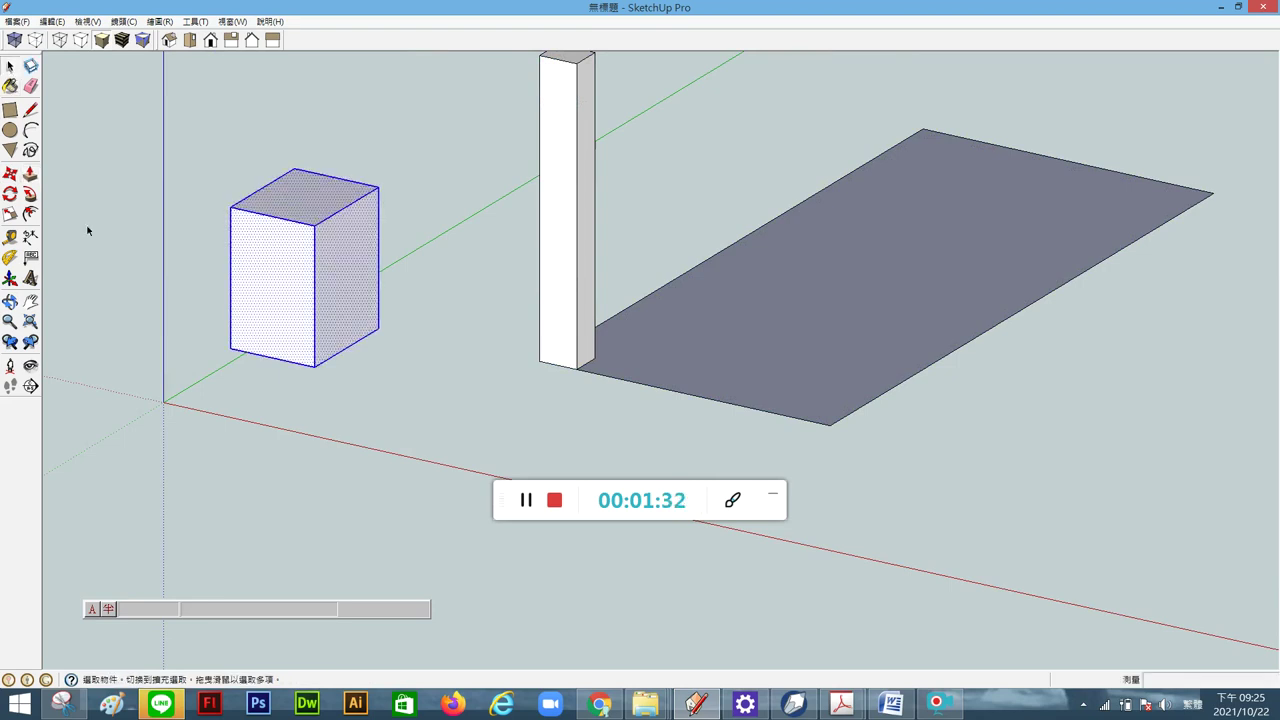
click(10, 175)
Draw a small rectangle beside the box and pull it up into a thin slab.
click(9, 110)
click(360, 383)
click(449, 354)
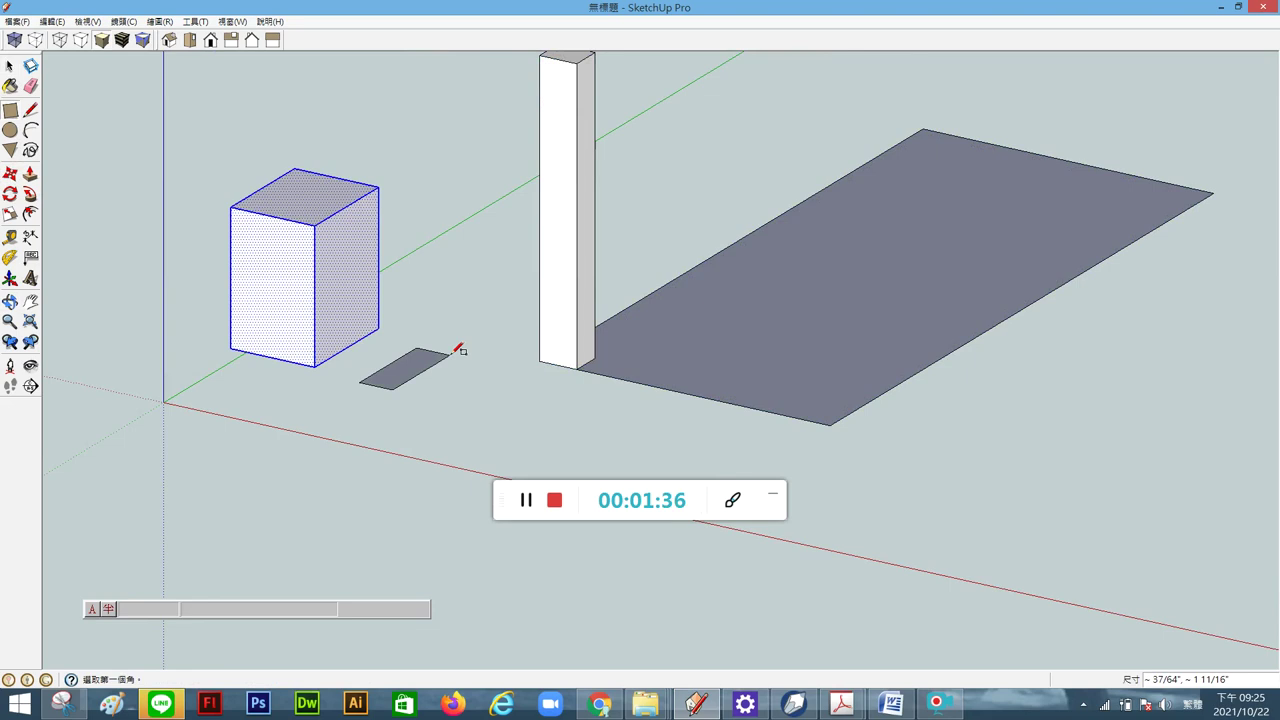
click(30, 174)
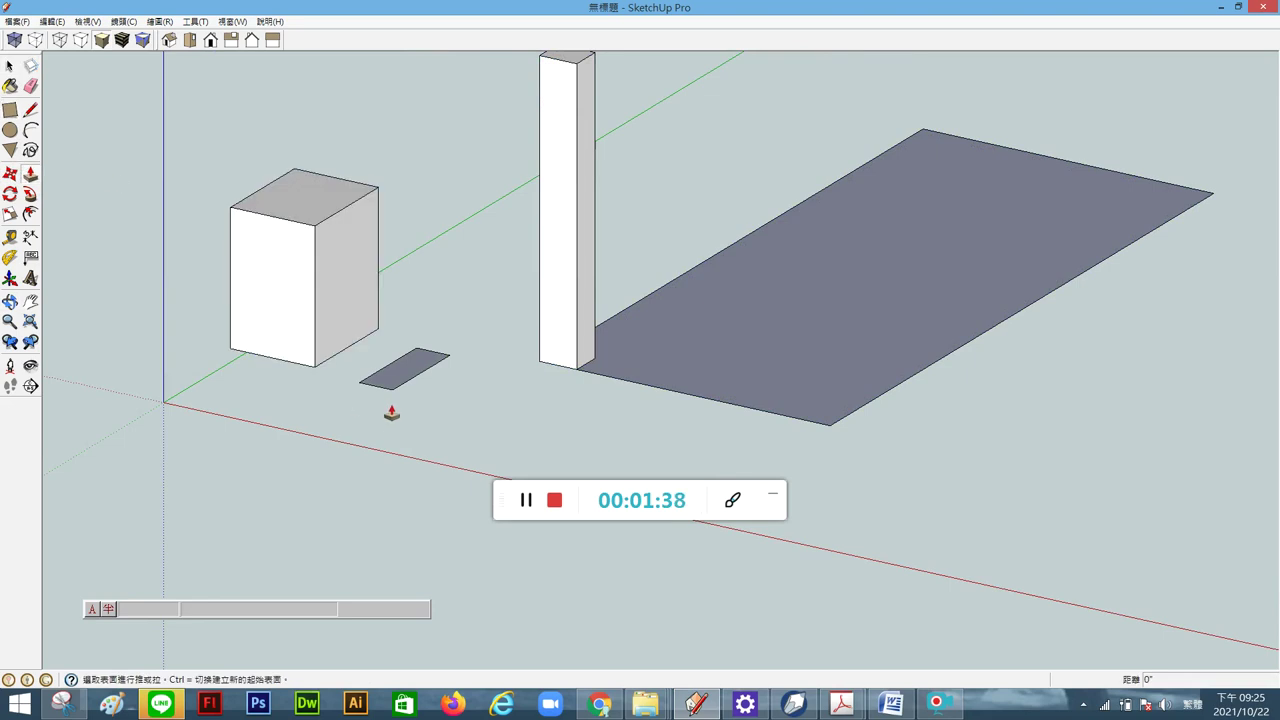
drag(391, 393, 400, 262)
click(8, 65)
triple_click(390, 340)
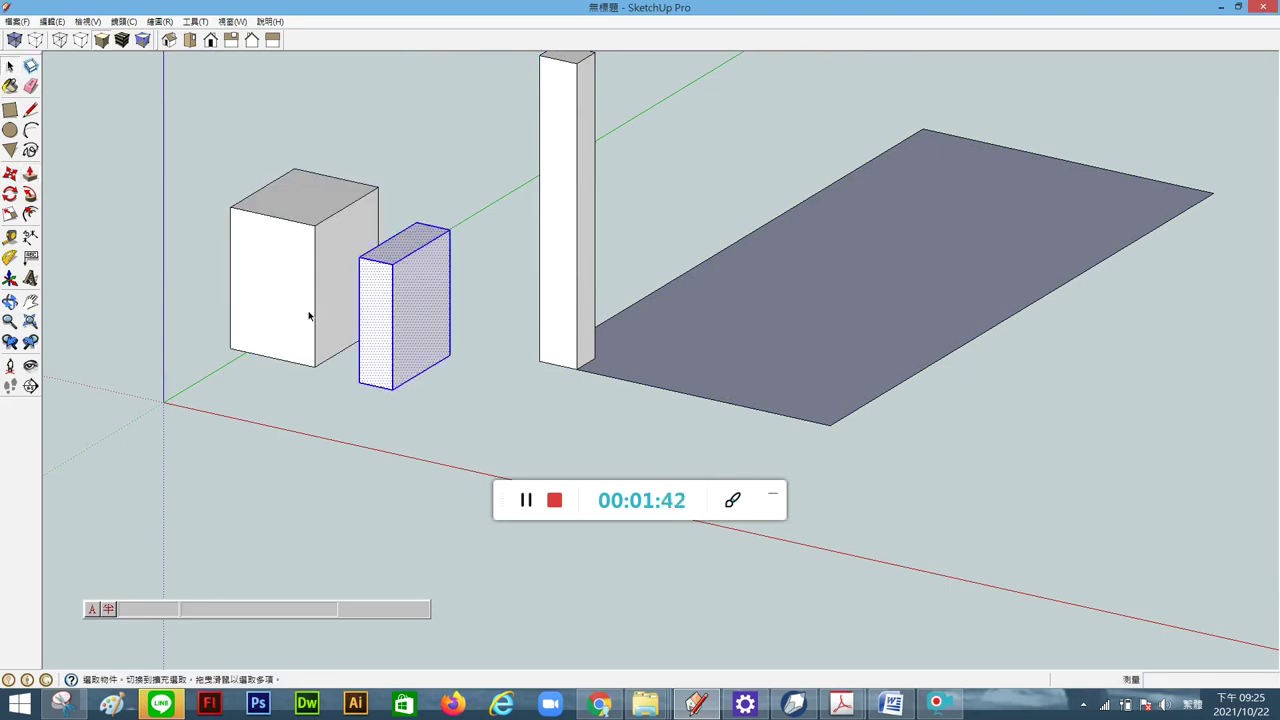
Move the slab against the front of the larger box and select the slab's narrow front face.
click(10, 174)
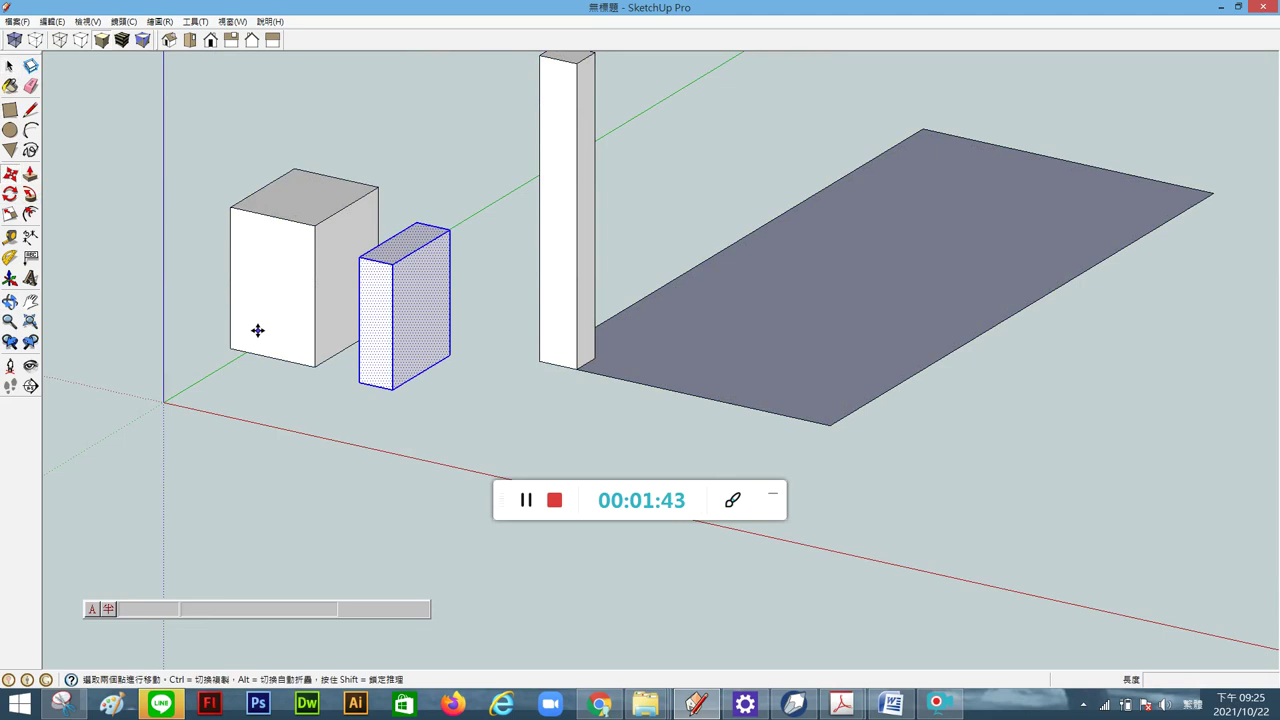
click(380, 379)
click(295, 328)
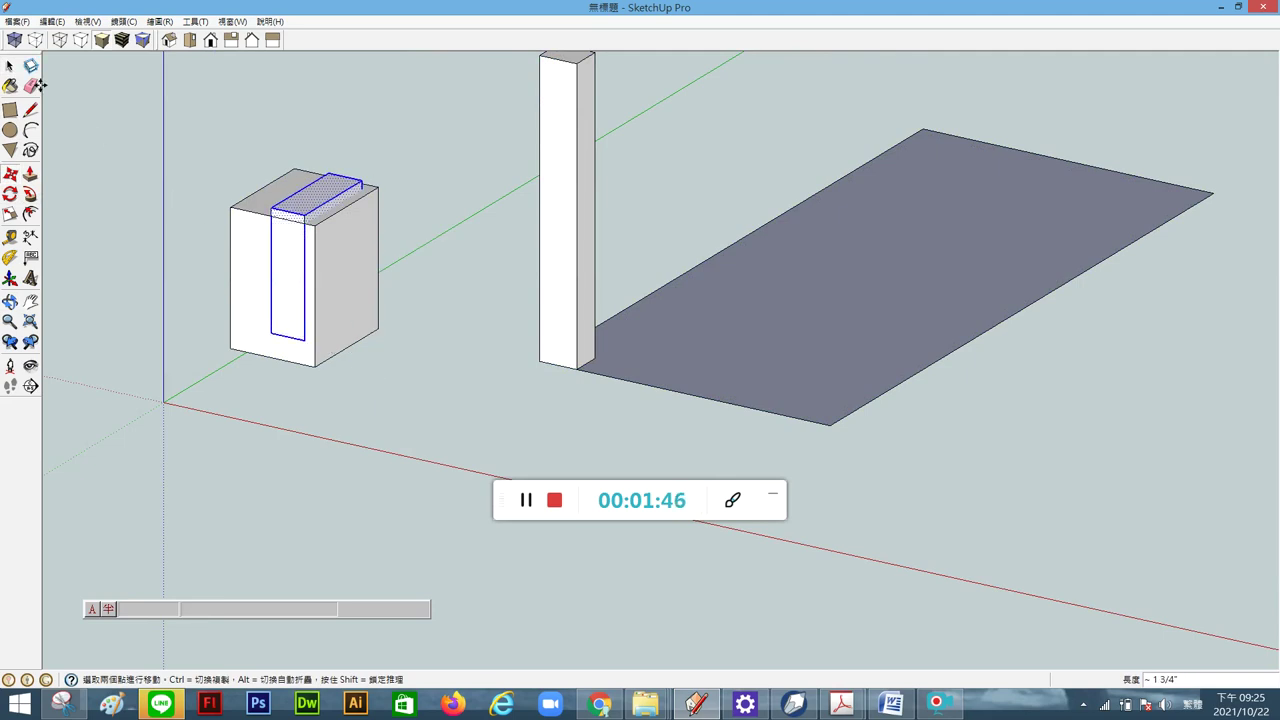
click(10, 67)
triple_click(286, 268)
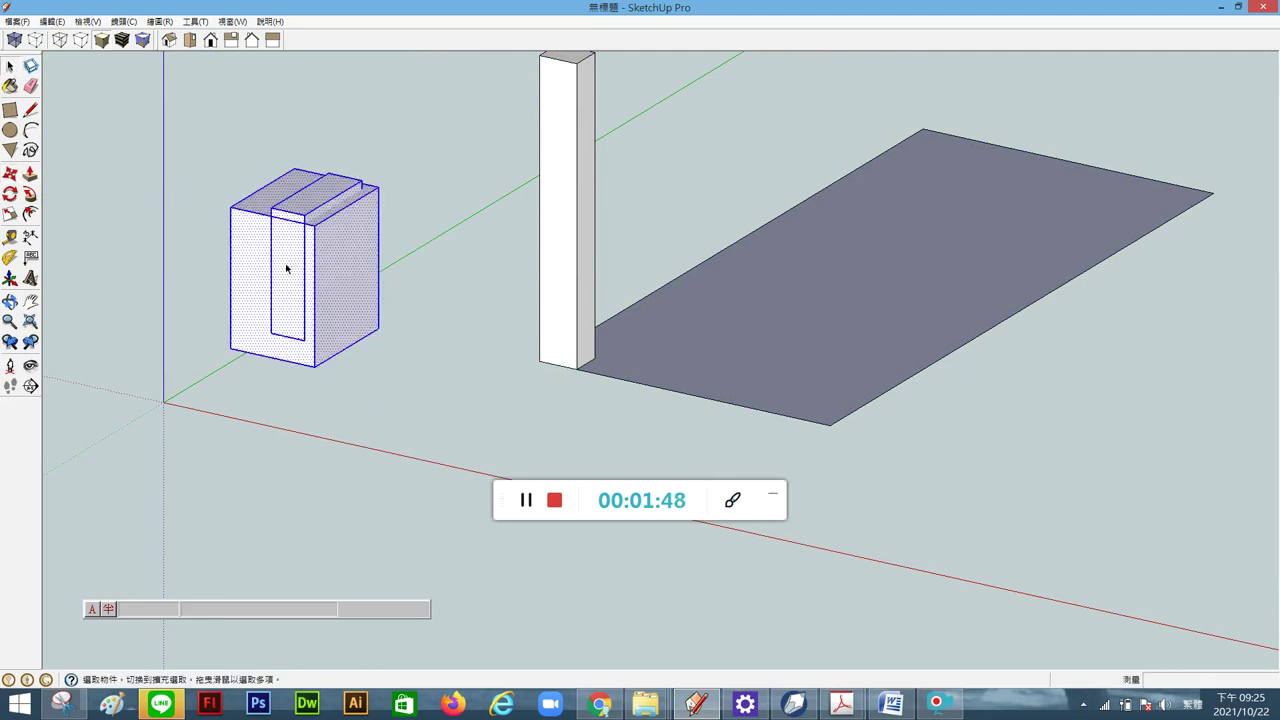
click(252, 272)
triple_click(265, 272)
click(224, 284)
click(287, 292)
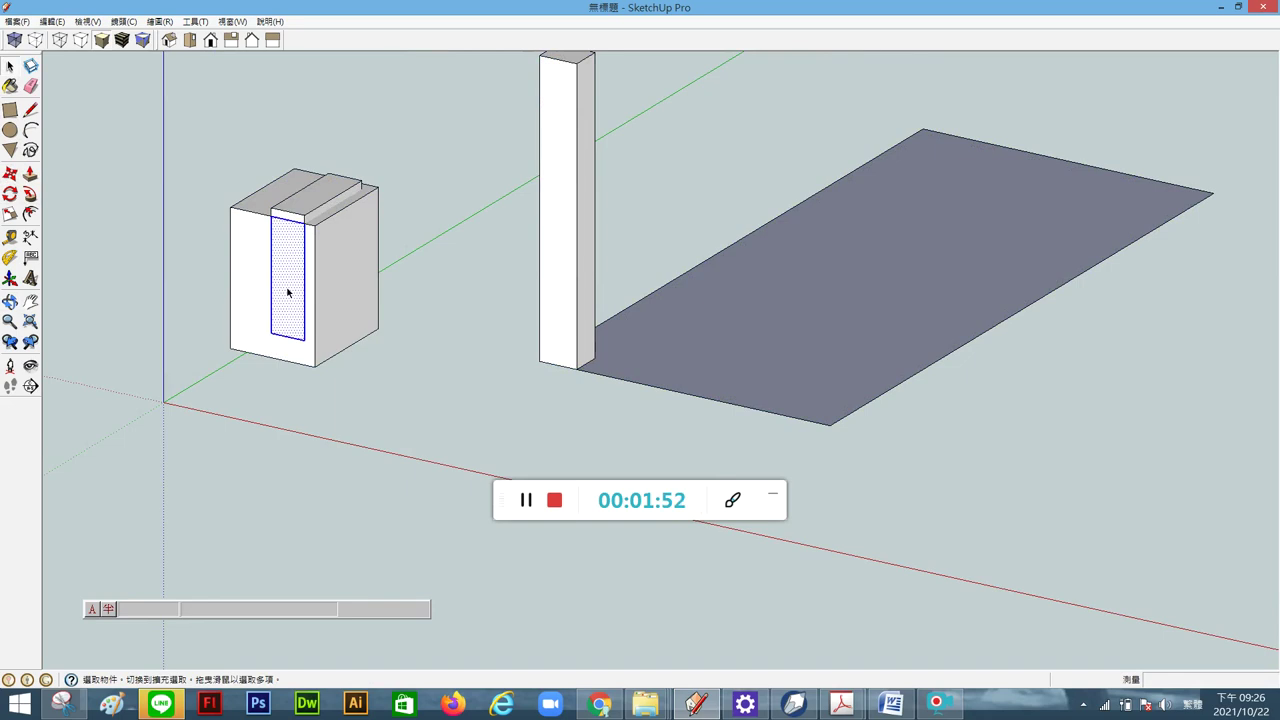
Undo to separate the slab, then make the left box a component.
key(ctrl+z)
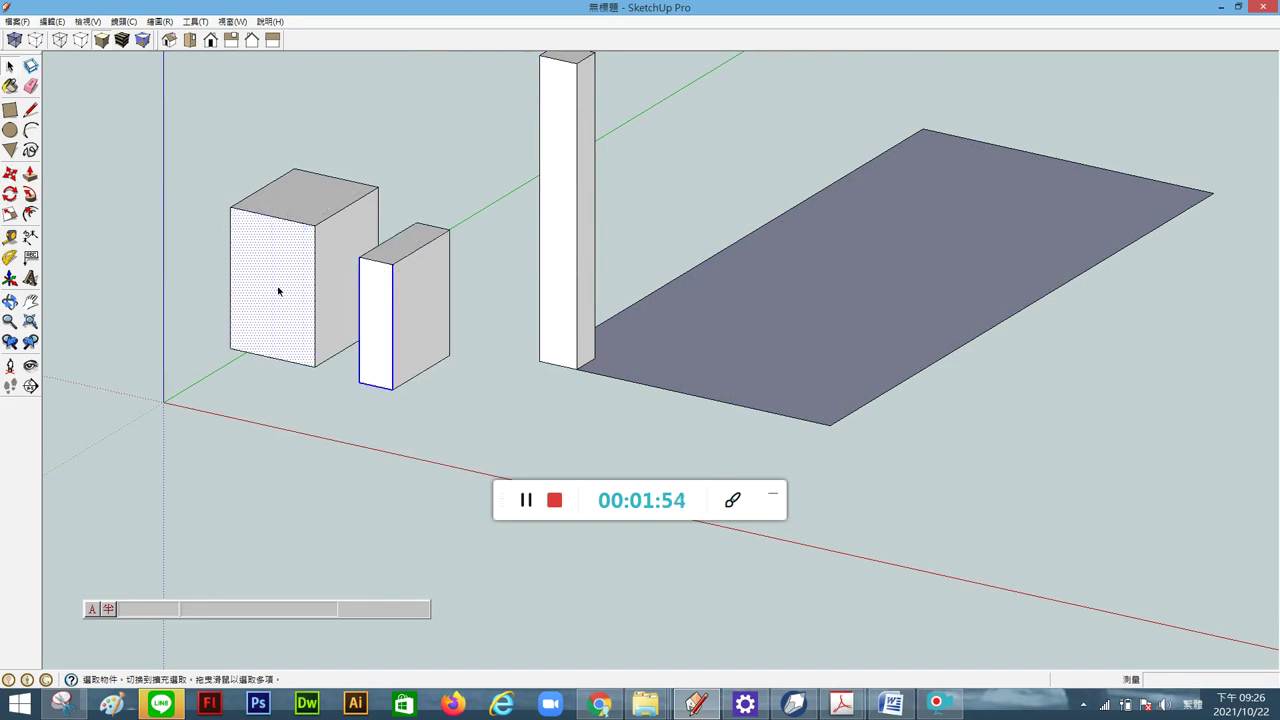
click(284, 405)
triple_click(289, 278)
right_click(289, 278)
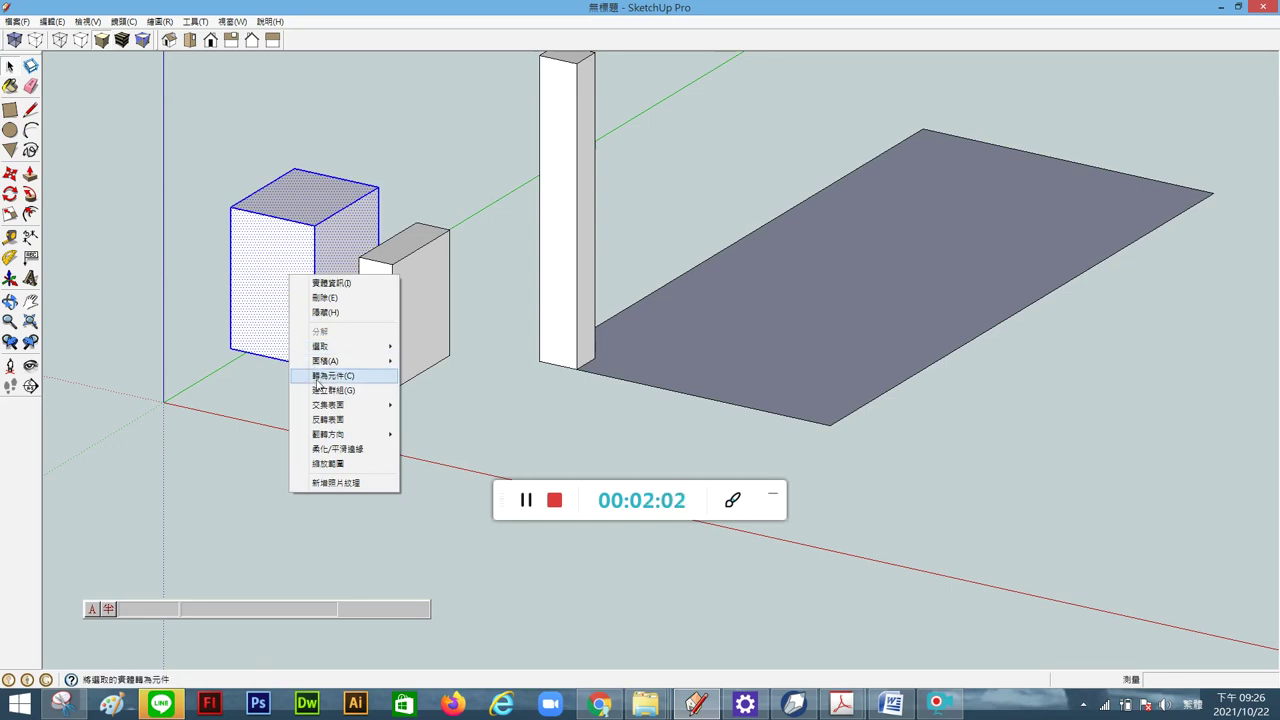
click(318, 376)
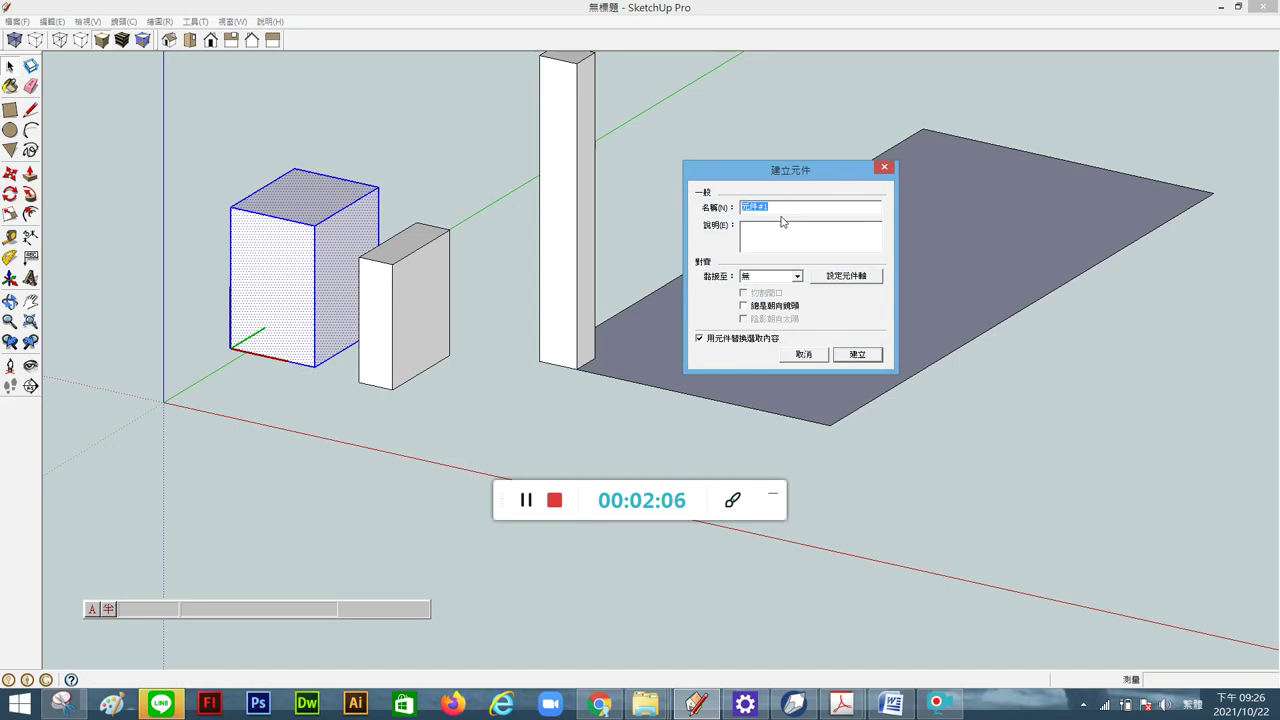
click(857, 354)
Turn the slab into its own component and pick it up with Move.
click(388, 292)
triple_click(388, 292)
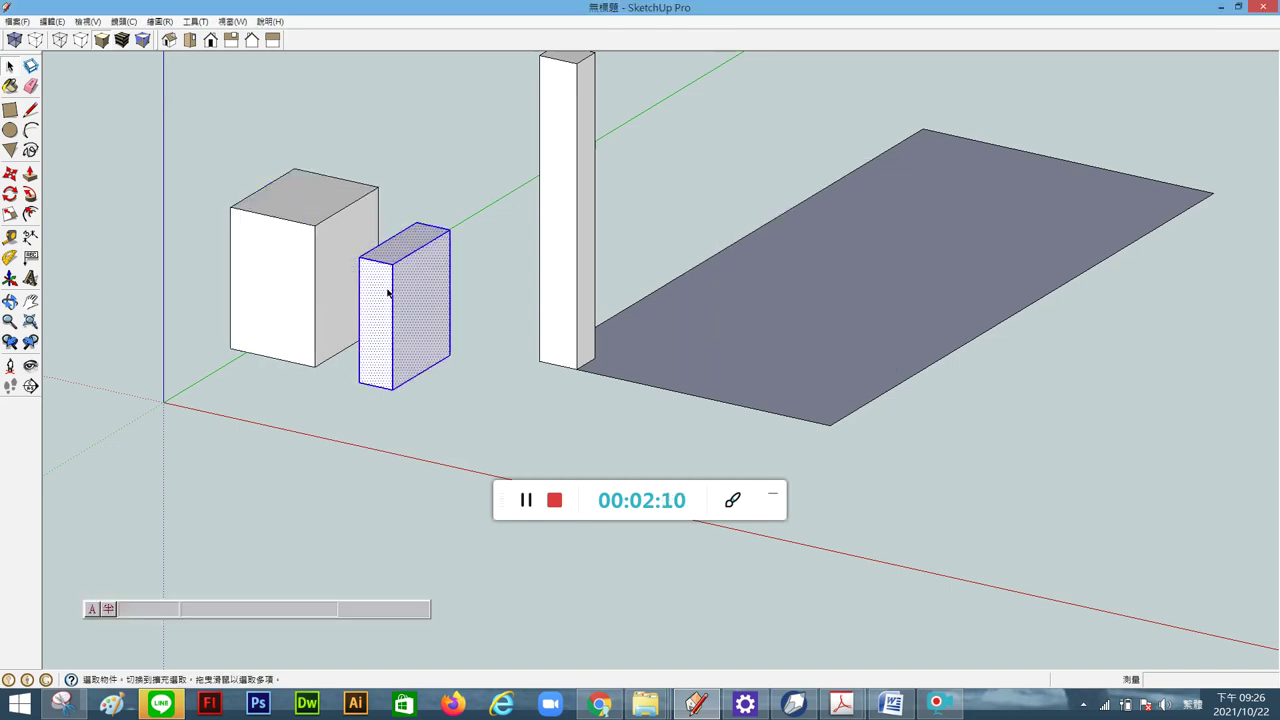
right_click(388, 292)
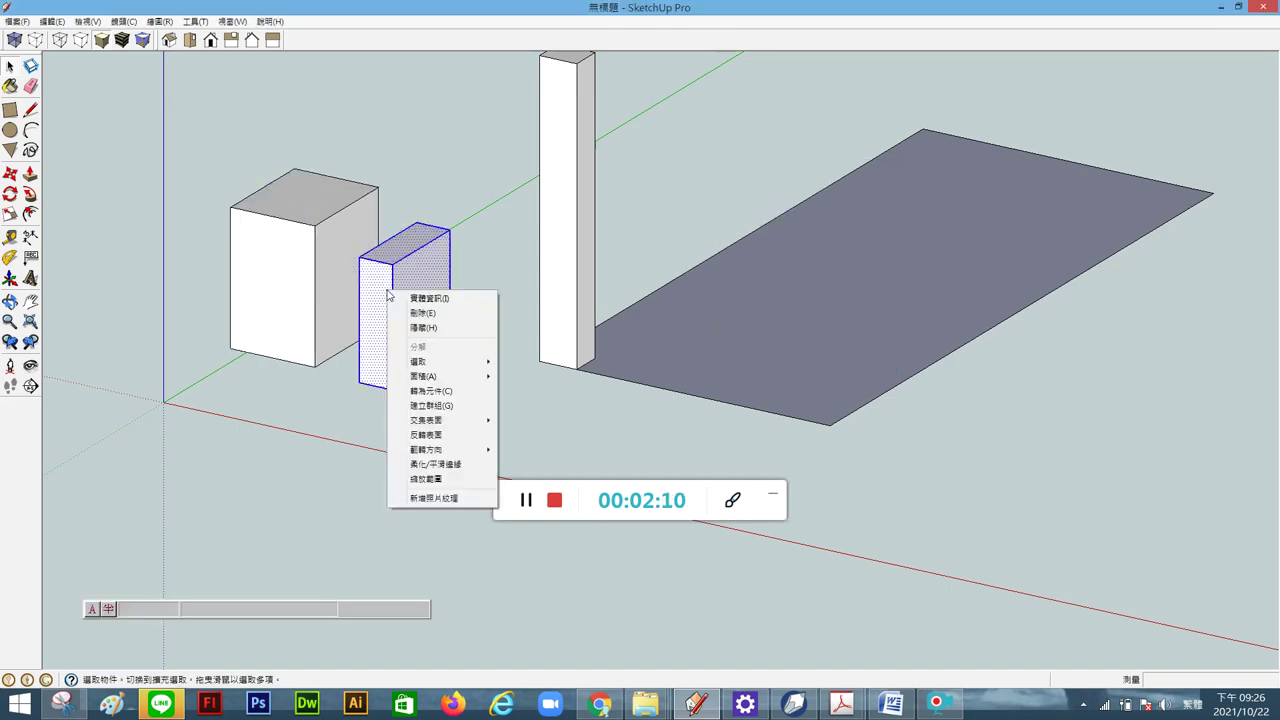
click(419, 392)
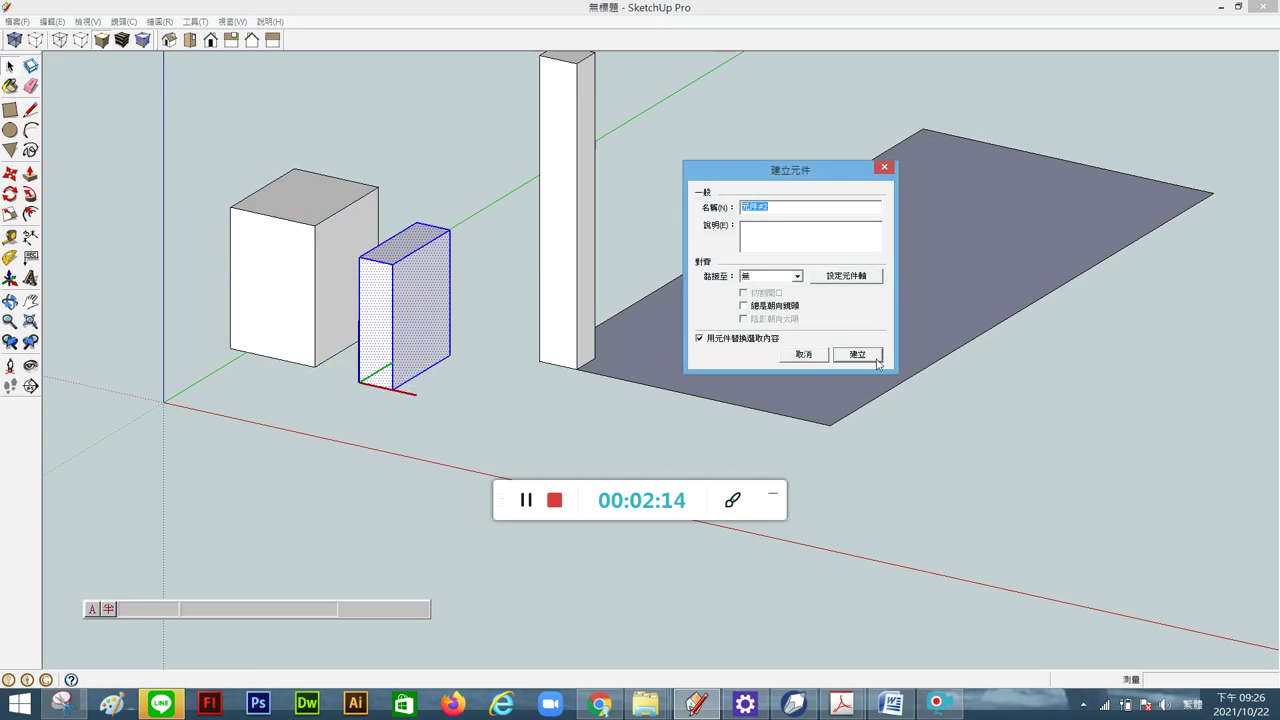
click(876, 358)
key(m)
click(378, 350)
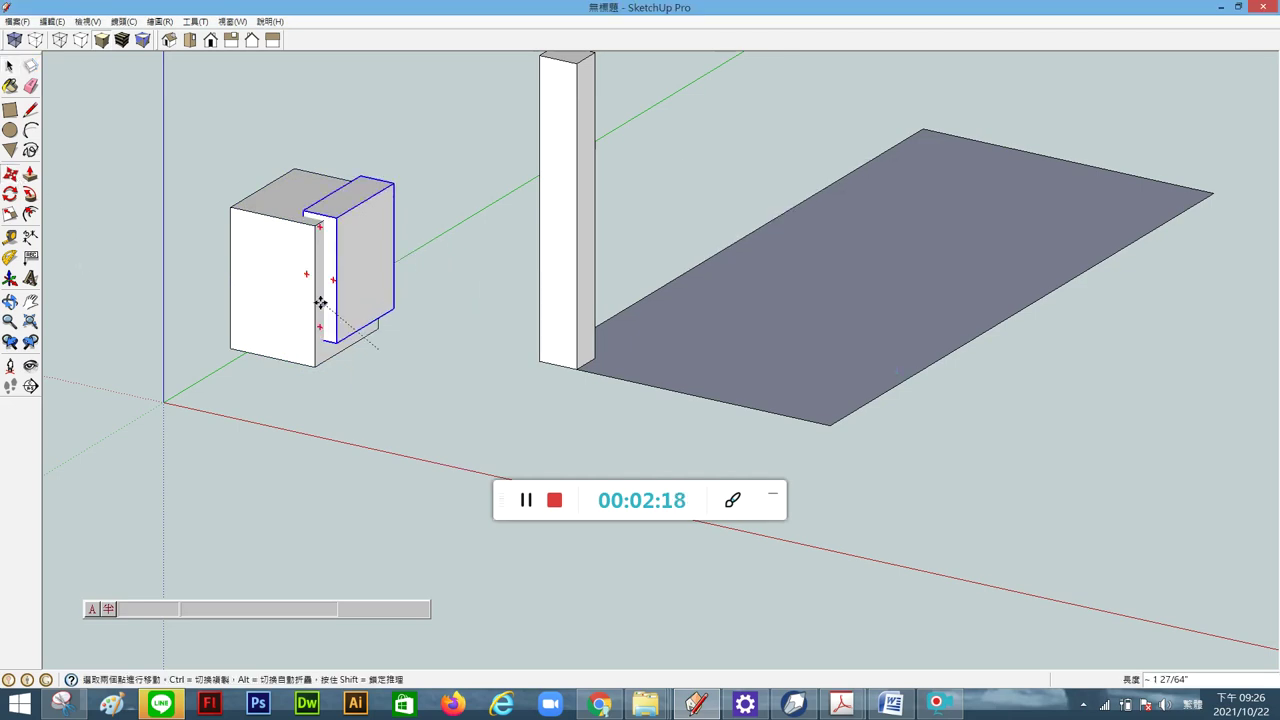
Set the slab against the box, then move the box down beside the slab.
click(283, 288)
click(12, 68)
click(247, 251)
key(m)
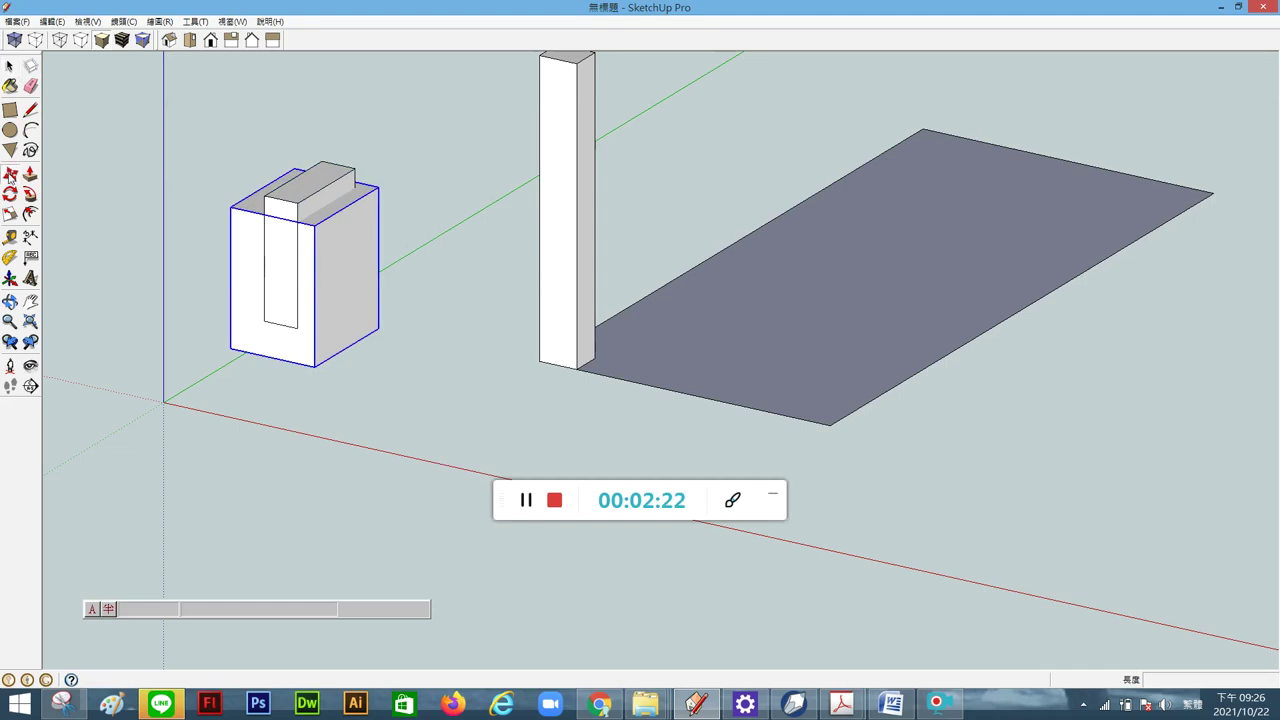
click(305, 355)
click(388, 389)
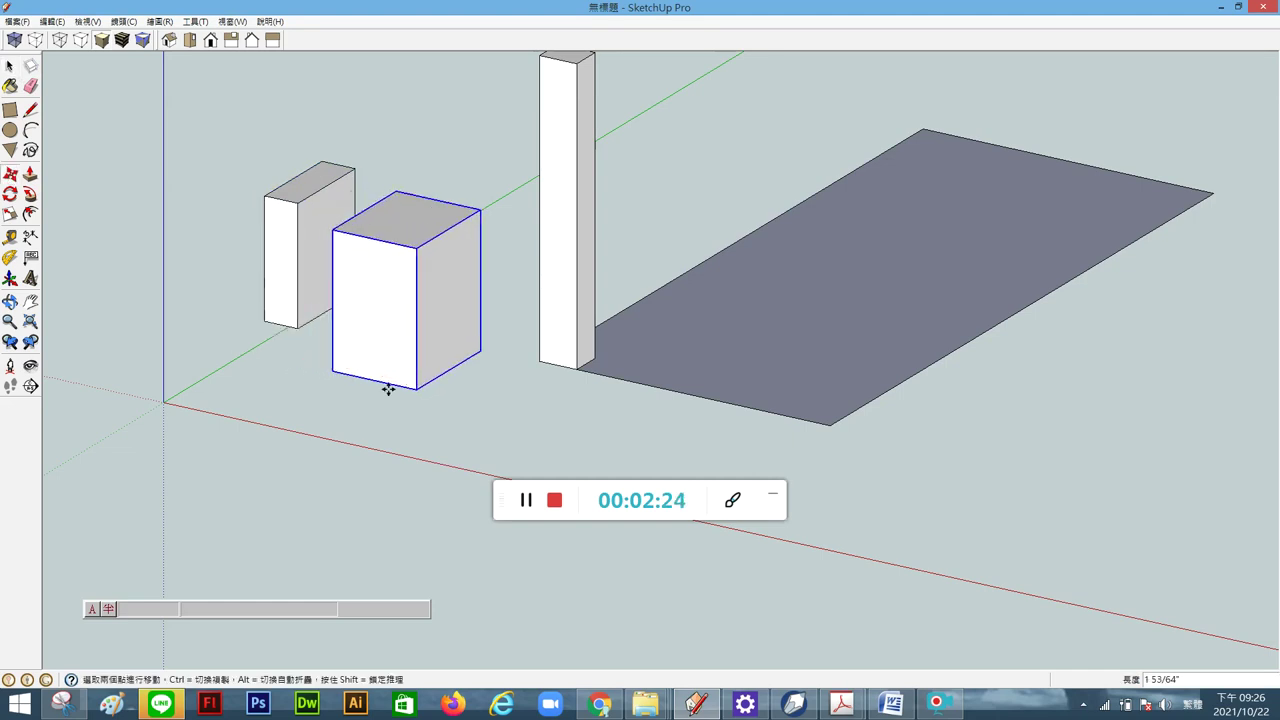
Enter and exit the box component's editing mode.
click(10, 66)
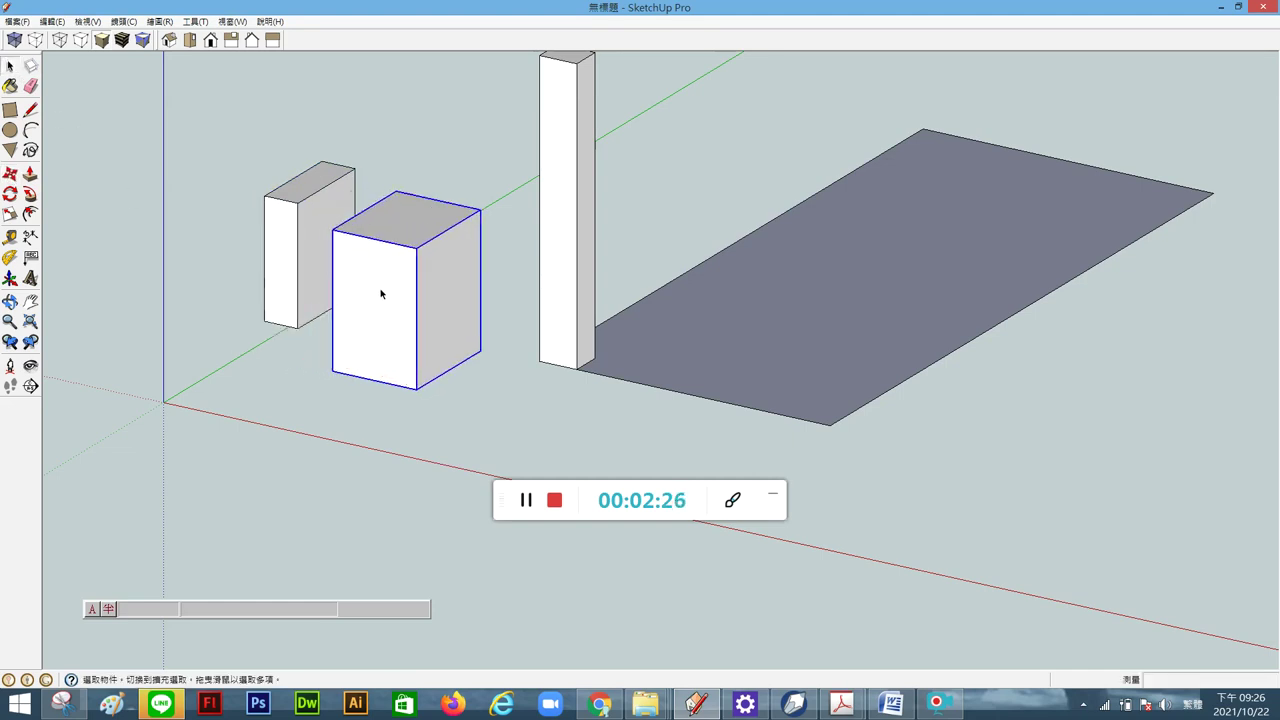
double_click(380, 293)
click(370, 296)
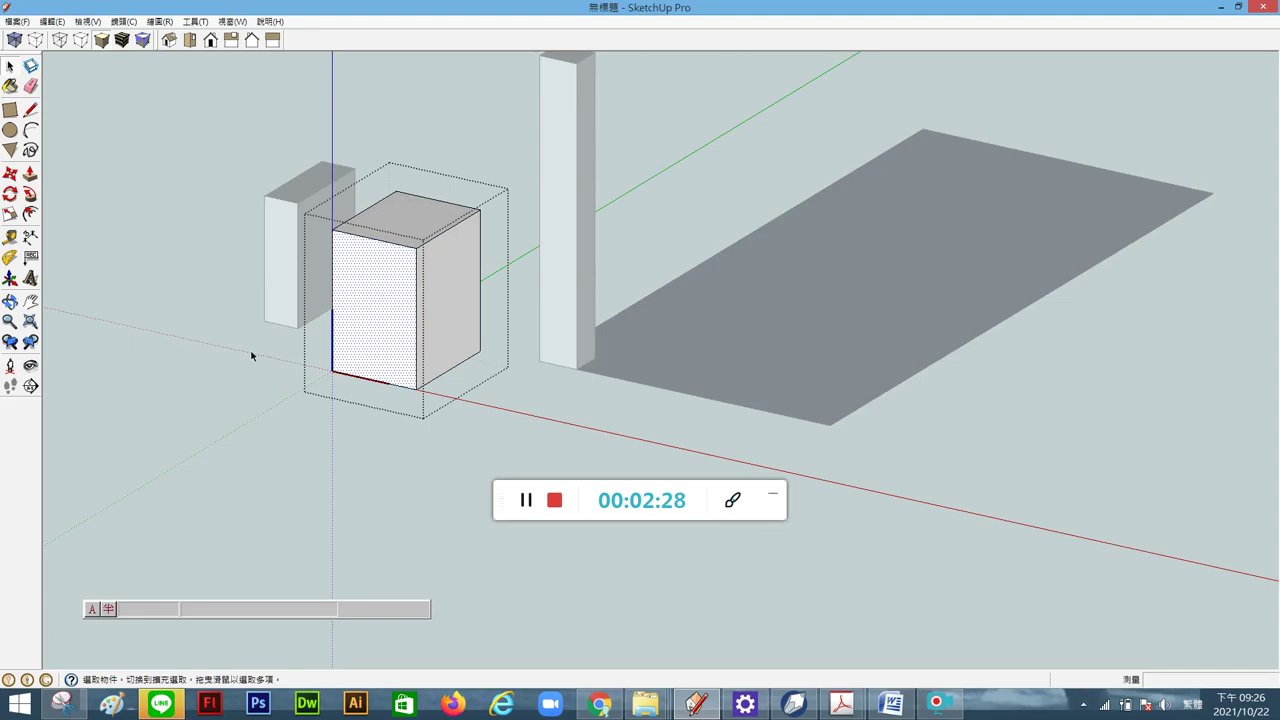
click(251, 355)
double_click(369, 342)
click(274, 344)
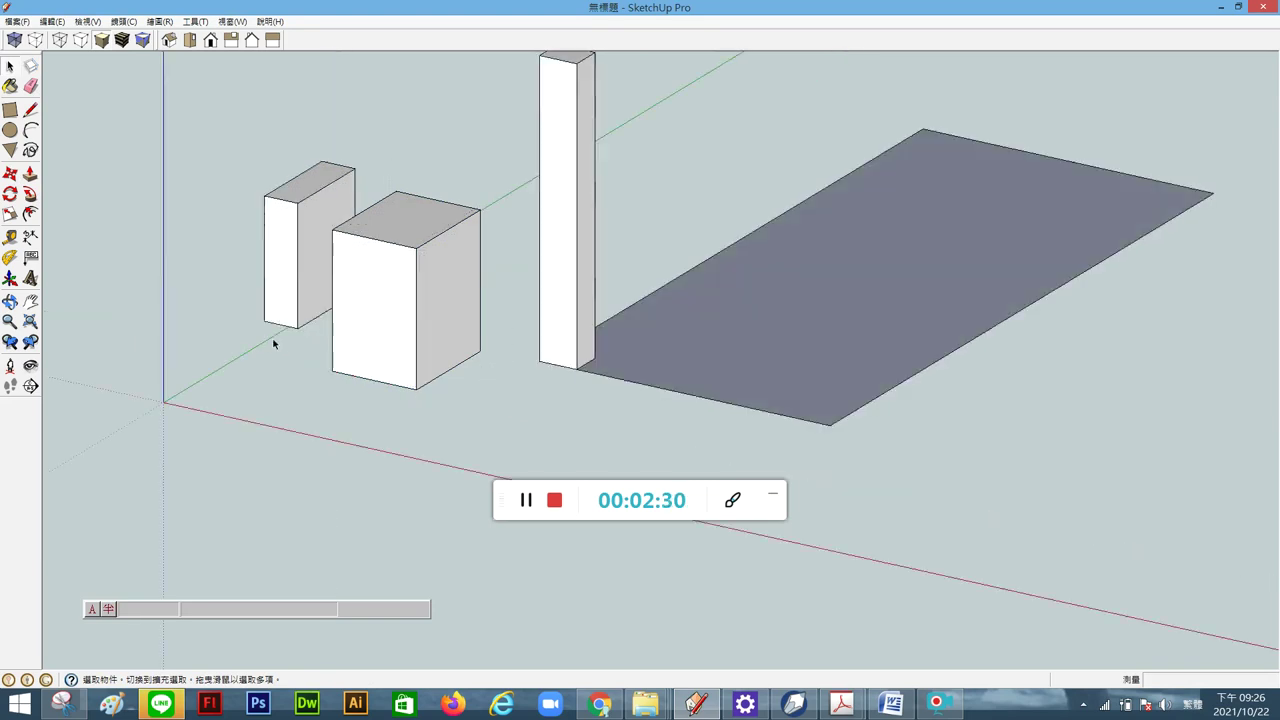
Zoom out, delete the tall pillar together with the grey plane, and reselect the box.
scroll(318, 378, down, 2)
scroll(318, 378, down, 1)
click(453, 350)
double_click(453, 350)
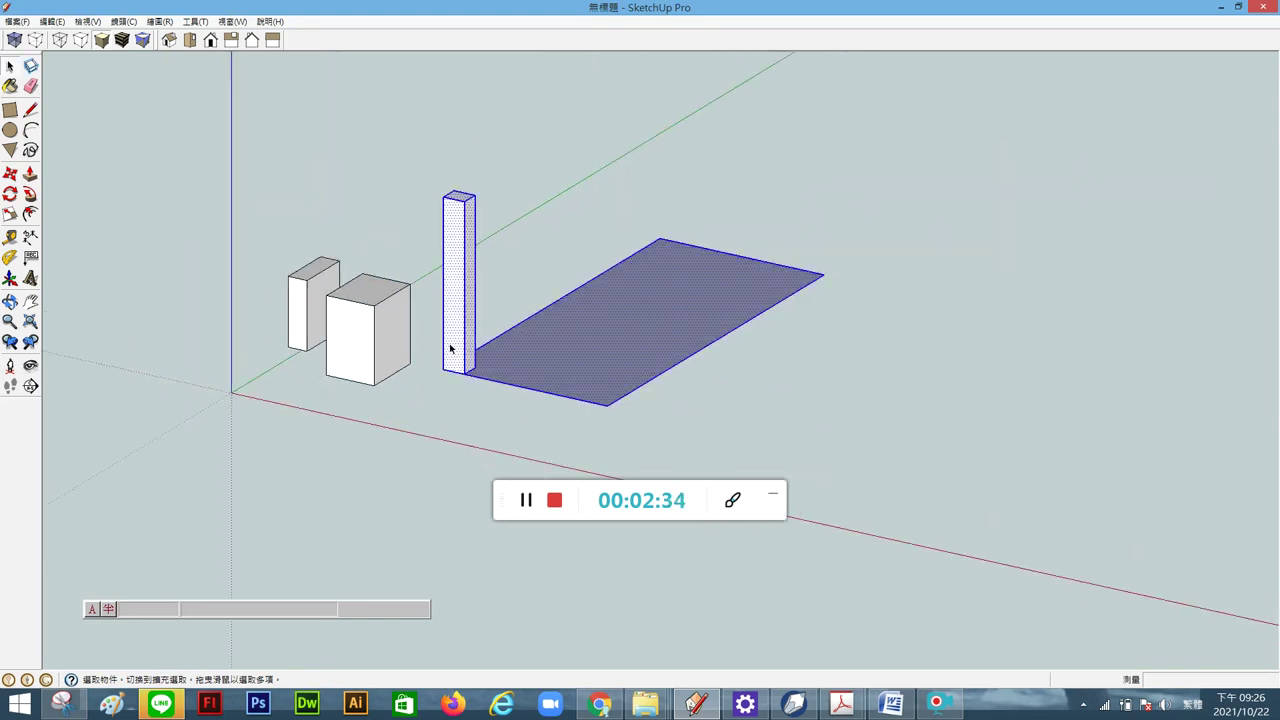
key(Delete)
double_click(379, 343)
click(482, 362)
click(391, 351)
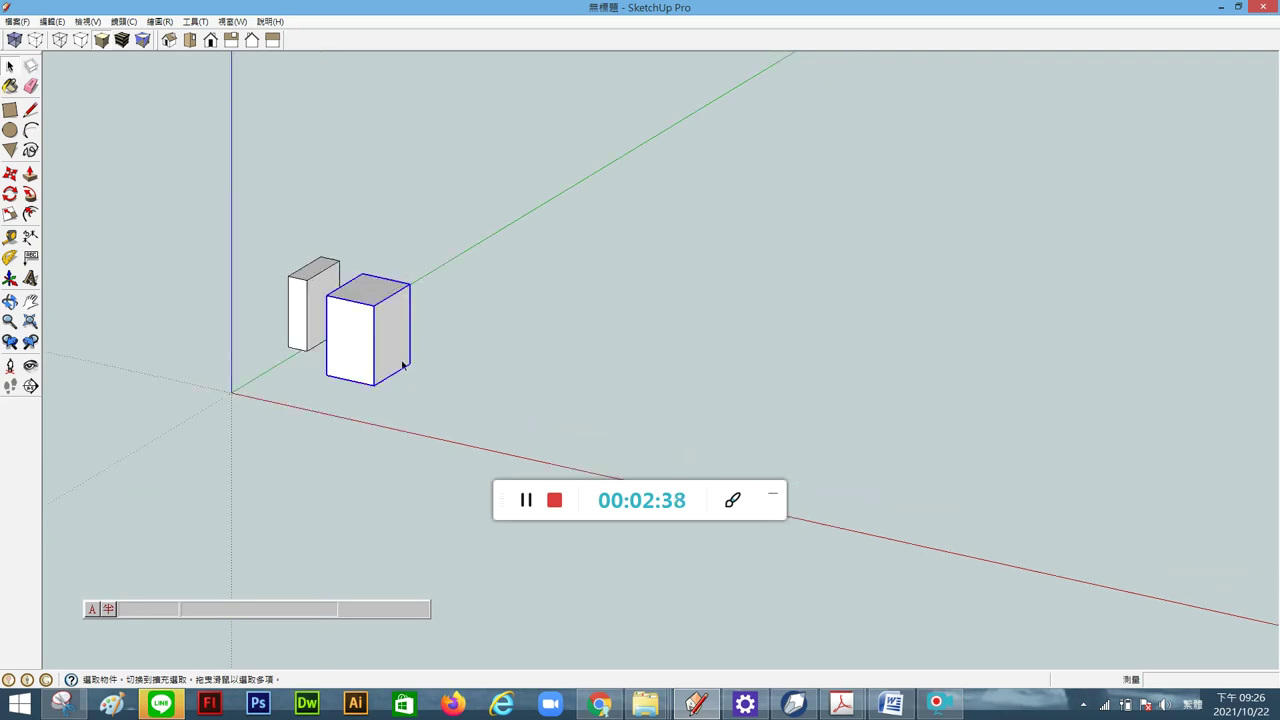
scroll(362, 343, down, 3)
Draw a new large rectangular plane on the ground.
click(10, 109)
click(395, 360)
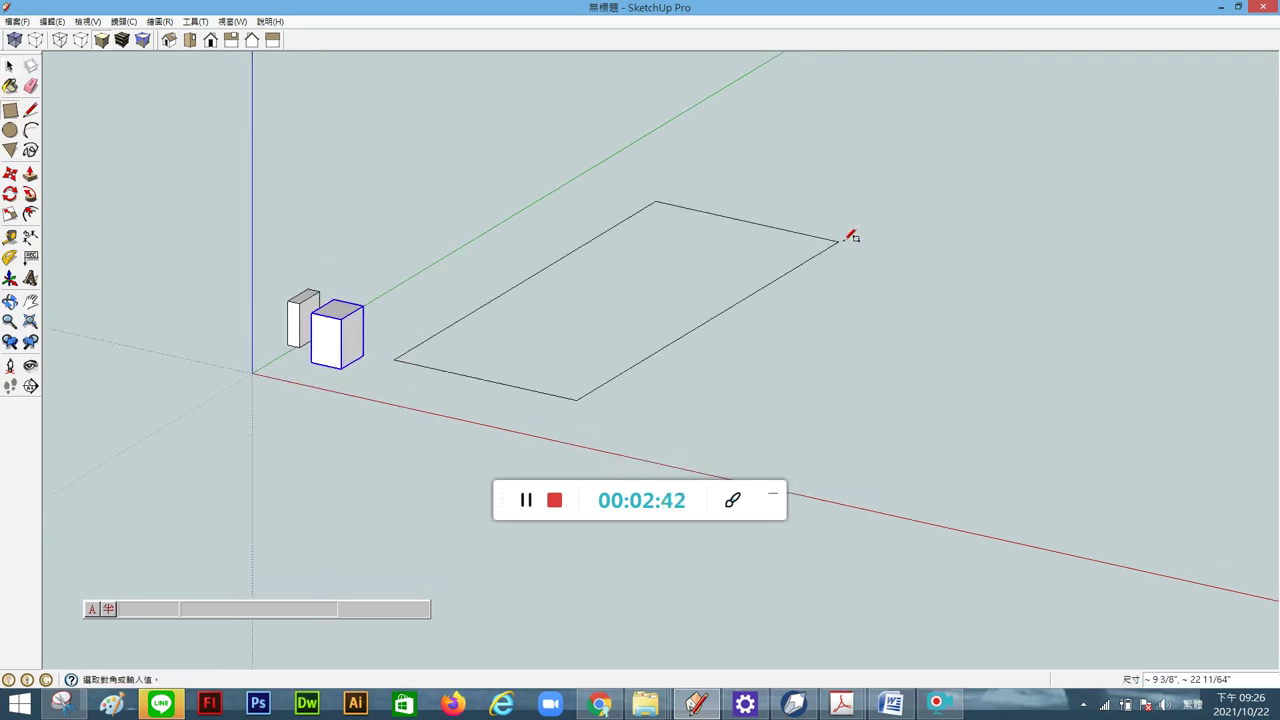
click(1018, 175)
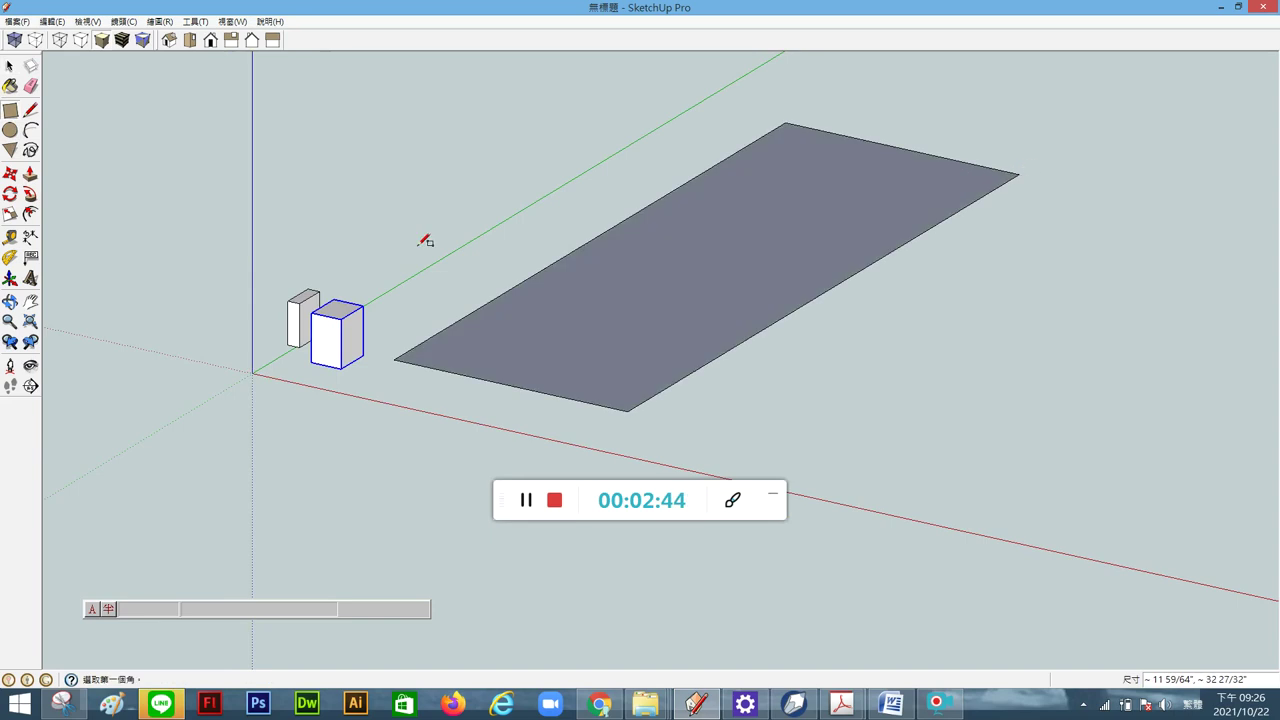
Move the box onto the new plane's near corner, then delete the small slab.
click(8, 66)
click(331, 321)
click(10, 173)
scroll(371, 412, up, 2)
drag(362, 348, 399, 347)
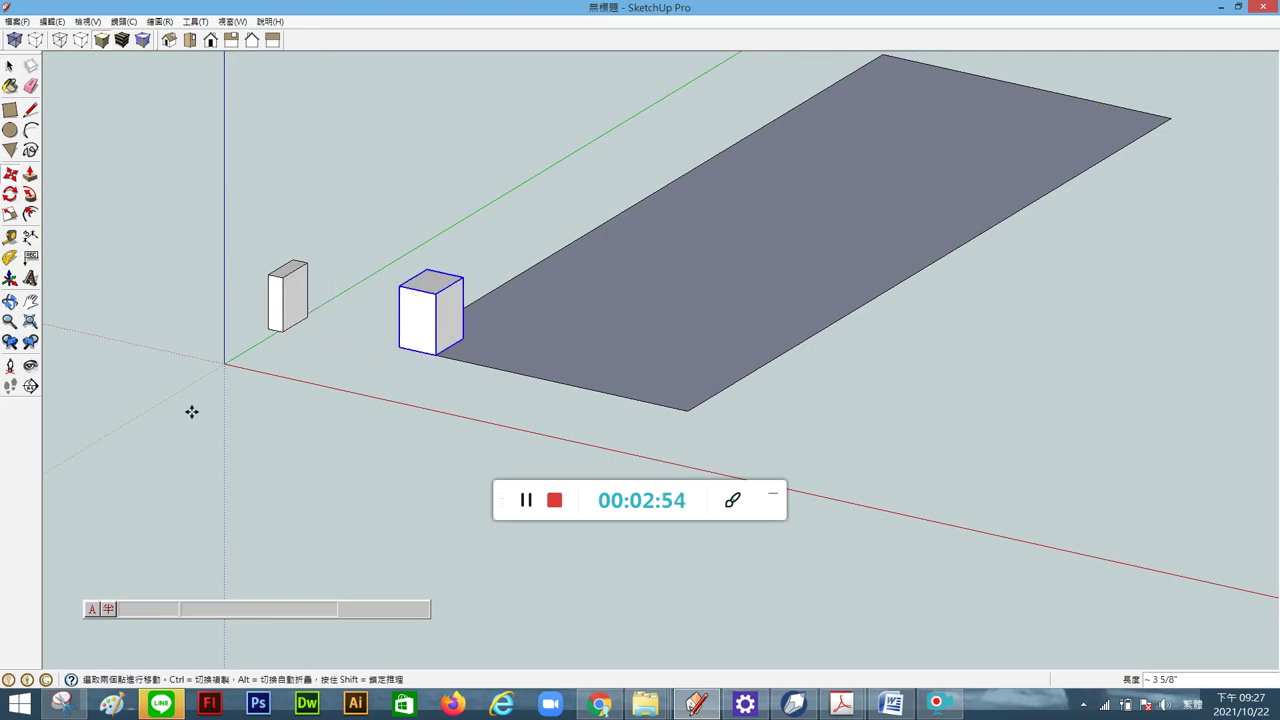
mouse_move(178, 412)
middle_down()
mouse_move(608, 403)
mouse_move(789, 377)
mouse_move(720, 428)
mouse_move(359, 363)
middle_up()
click(10, 65)
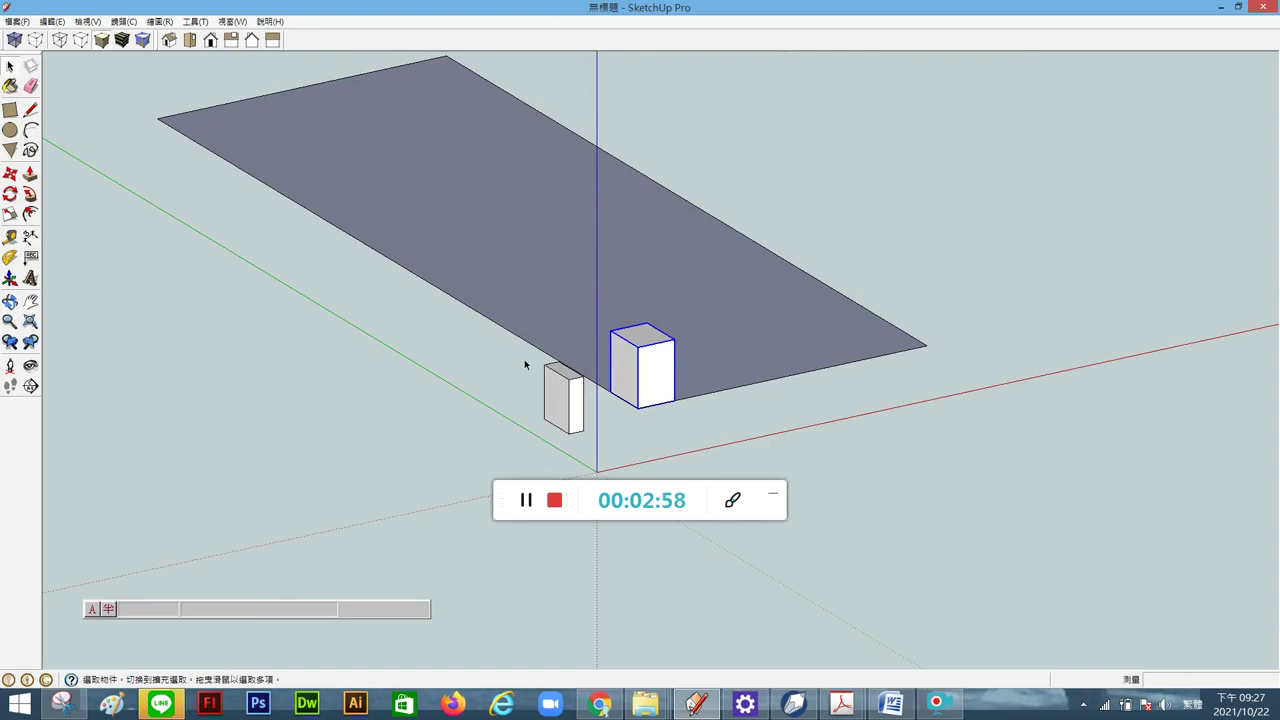
click(553, 391)
key(Delete)
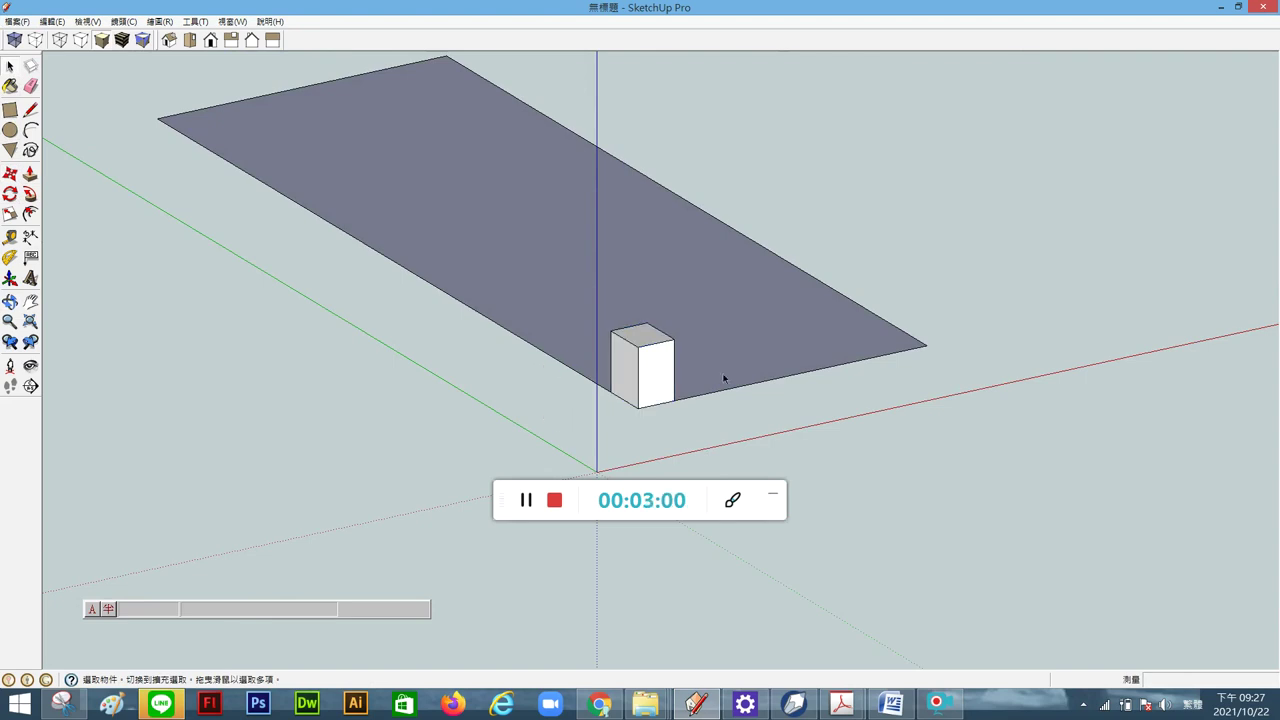
Orbit back to the front view, select the box and pick it up by its corner to reposition it.
mouse_move(700, 391)
middle_down()
mouse_move(429, 411)
mouse_move(163, 387)
middle_up()
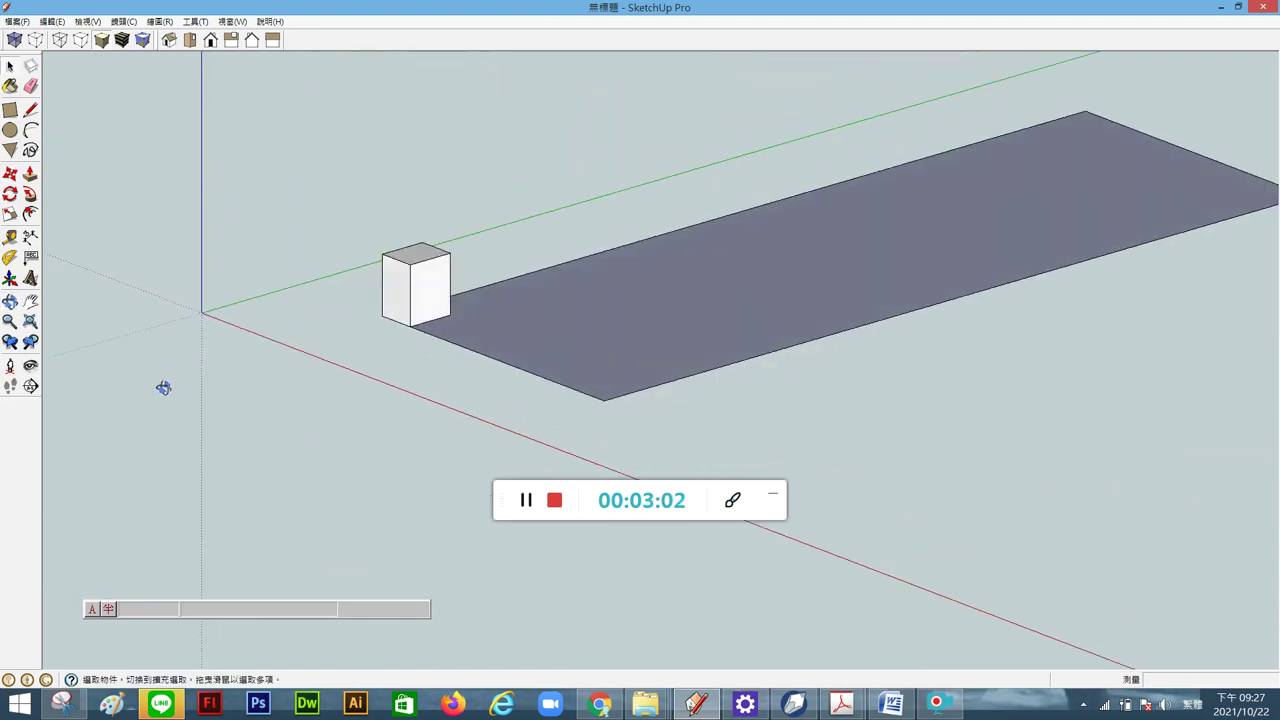
scroll(393, 343, down, 2)
scroll(314, 357, down, 1)
scroll(449, 306, up, 2)
scroll(429, 306, up, 2)
click(376, 315)
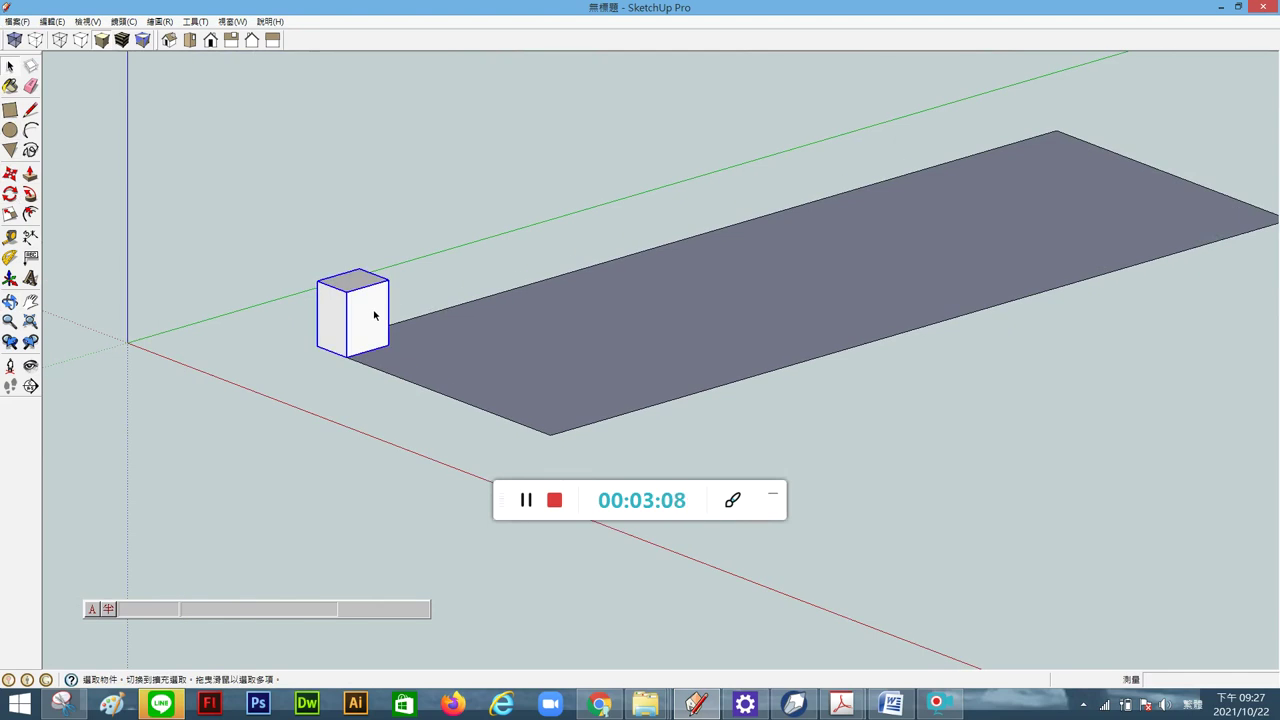
click(10, 173)
click(319, 347)
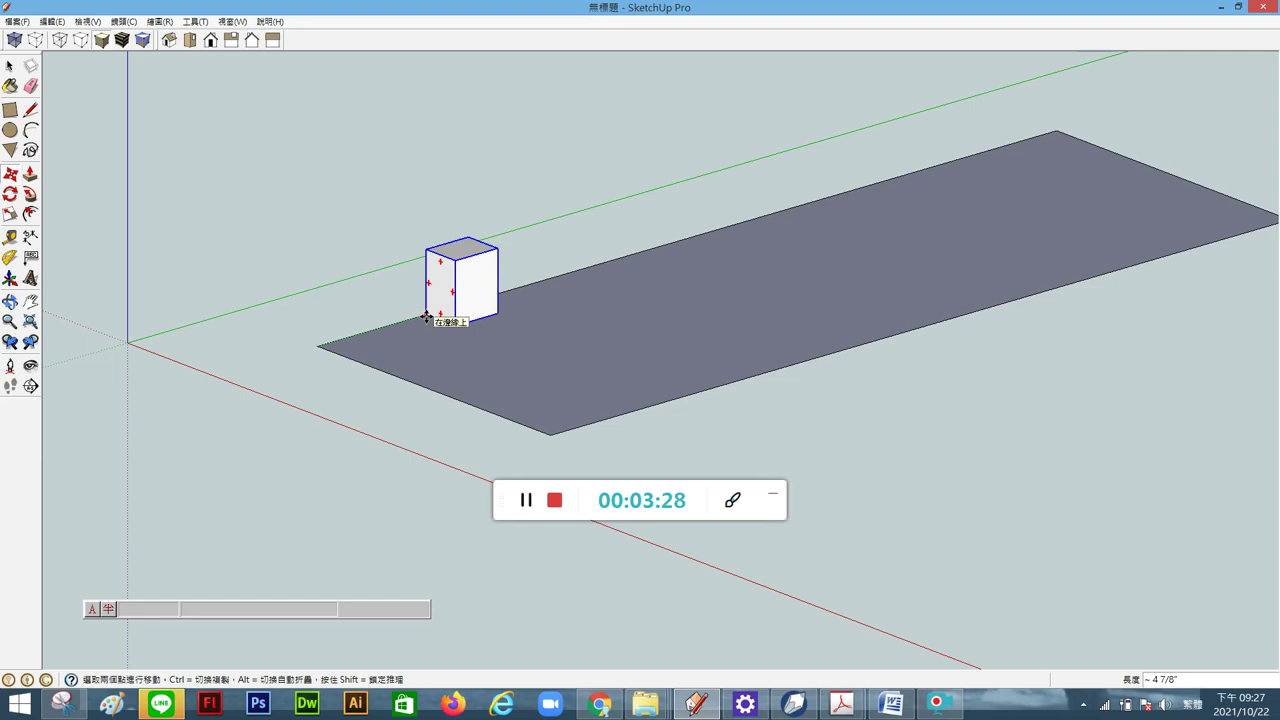
Ctrl-copy the box along the plane's edge and array six even copies, making a row of seven.
right_click(427, 318)
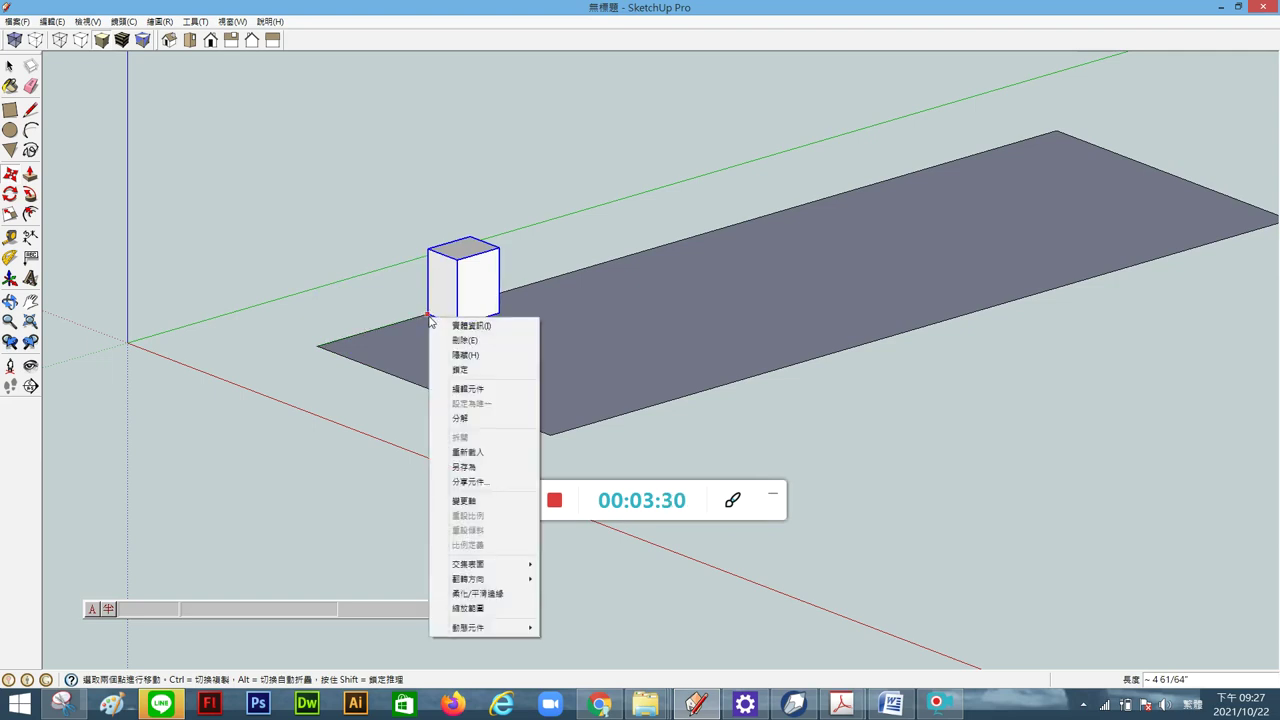
click(432, 314)
click(432, 314)
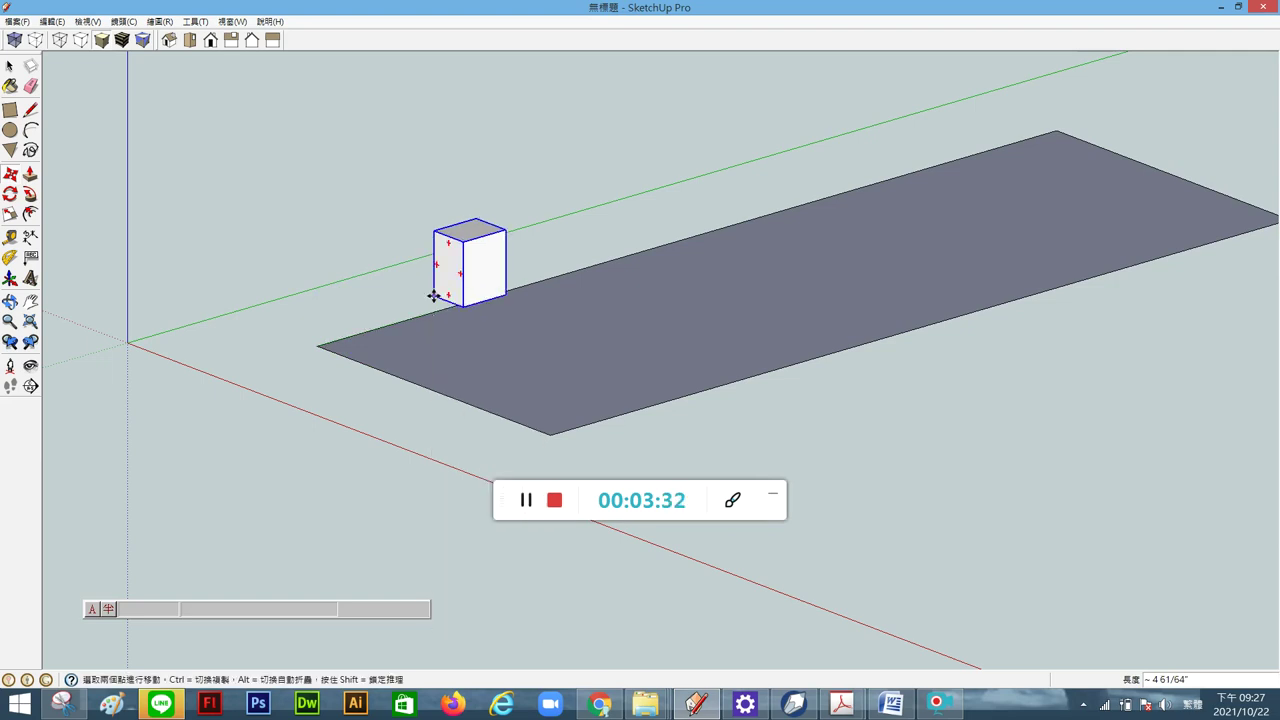
key(Escape)
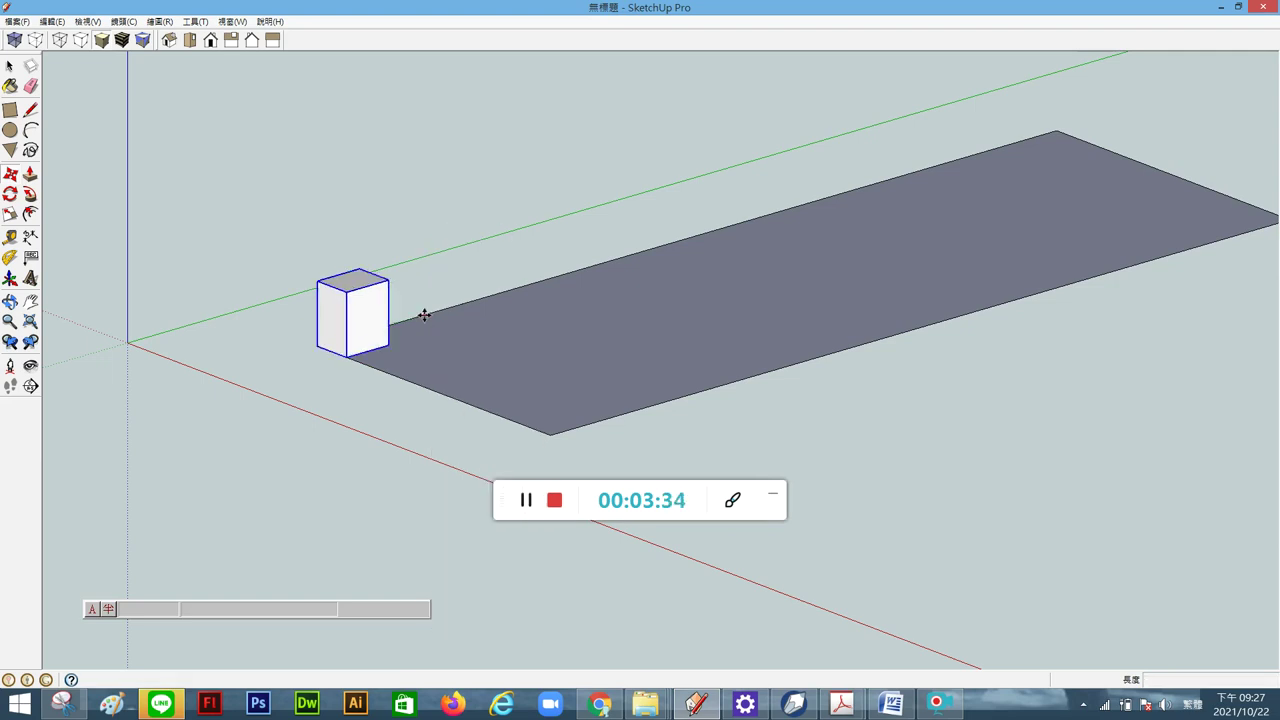
click(317, 348)
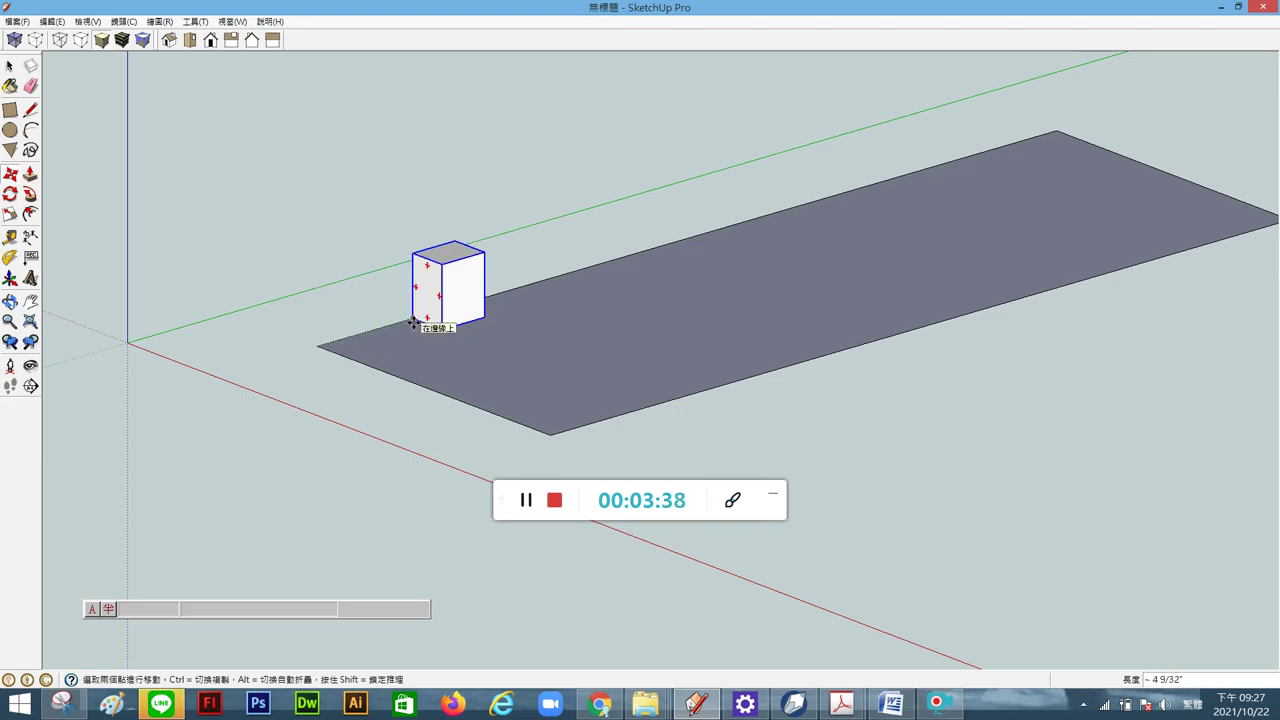
key(ctrl)
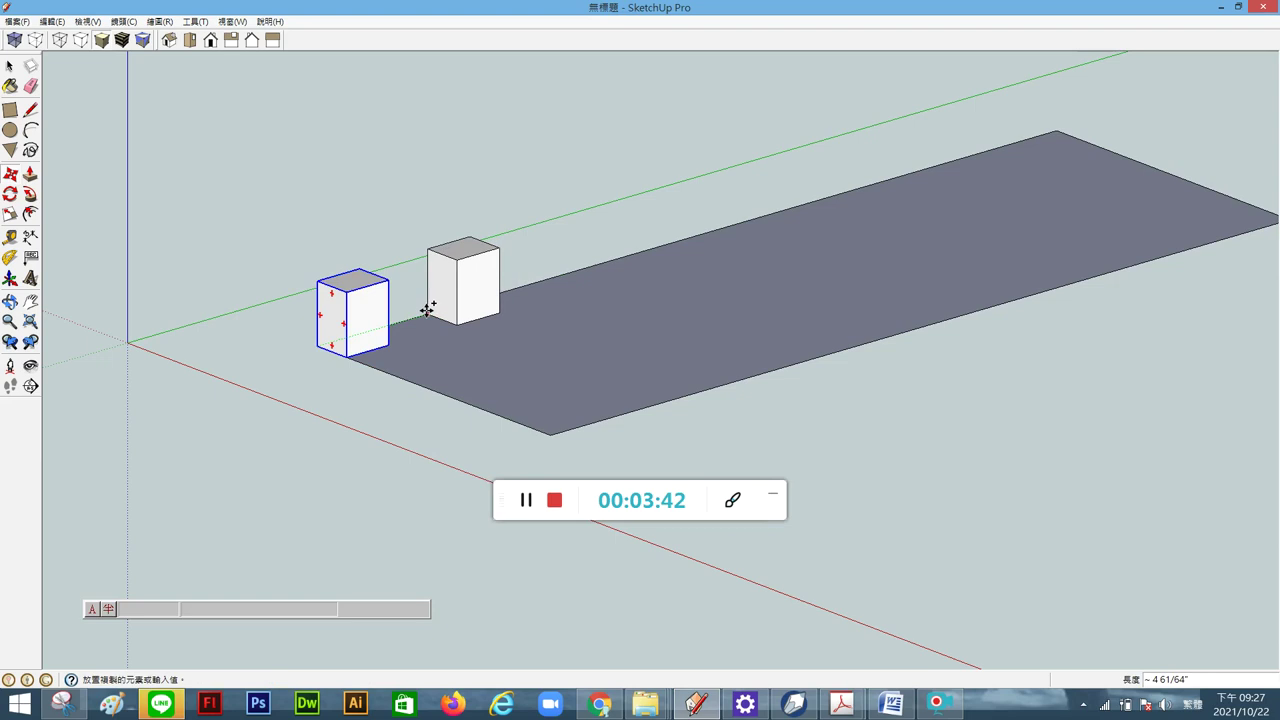
click(456, 302)
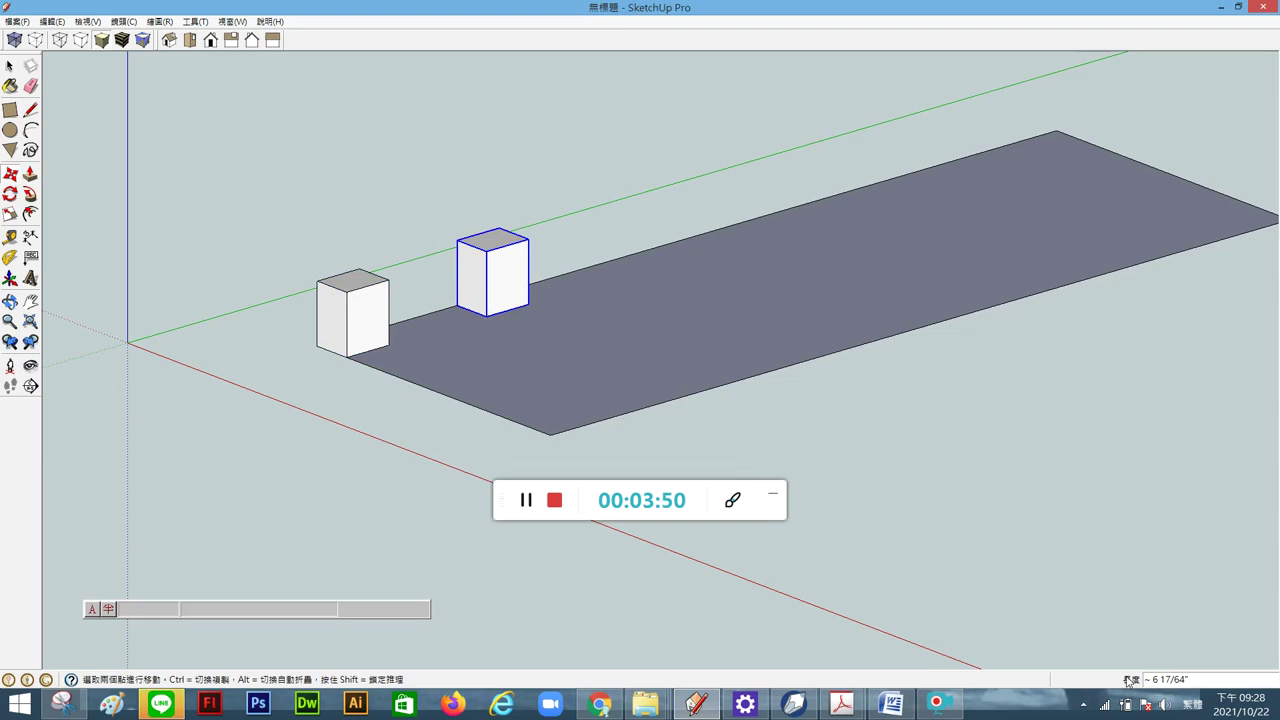
mouse_move(1165, 704)
text(*6)
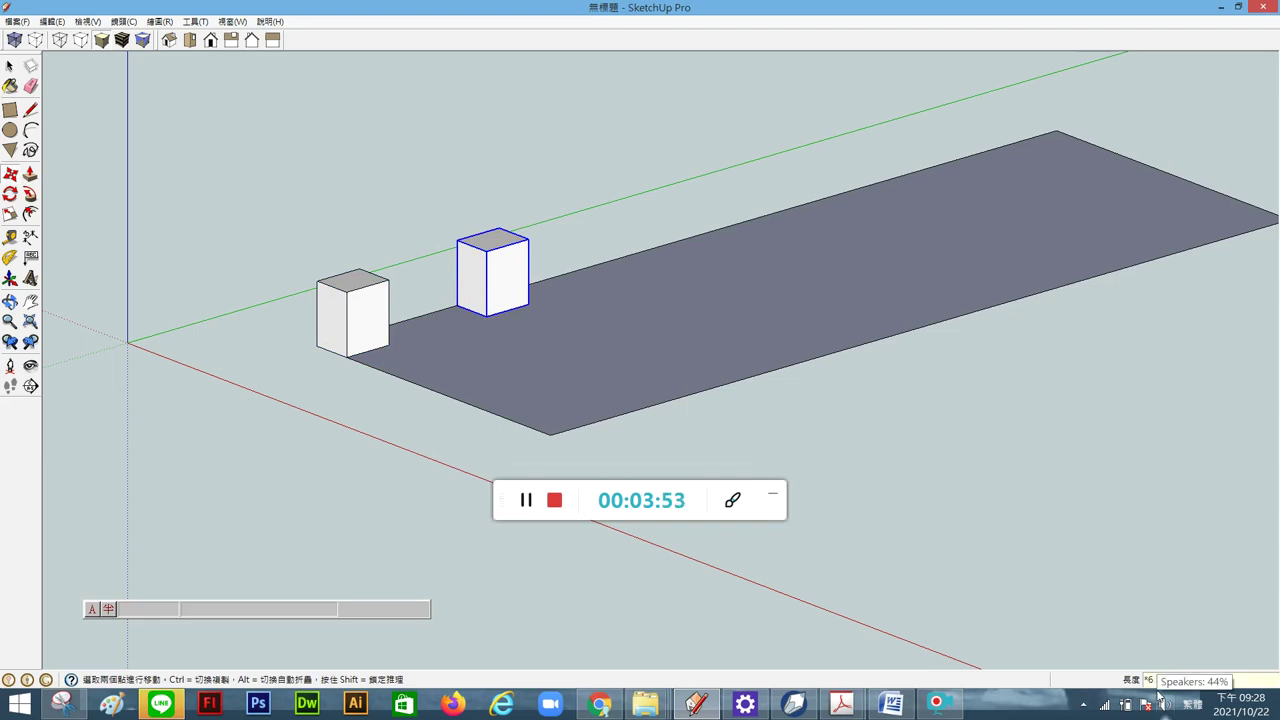
text(6)
key(Return)
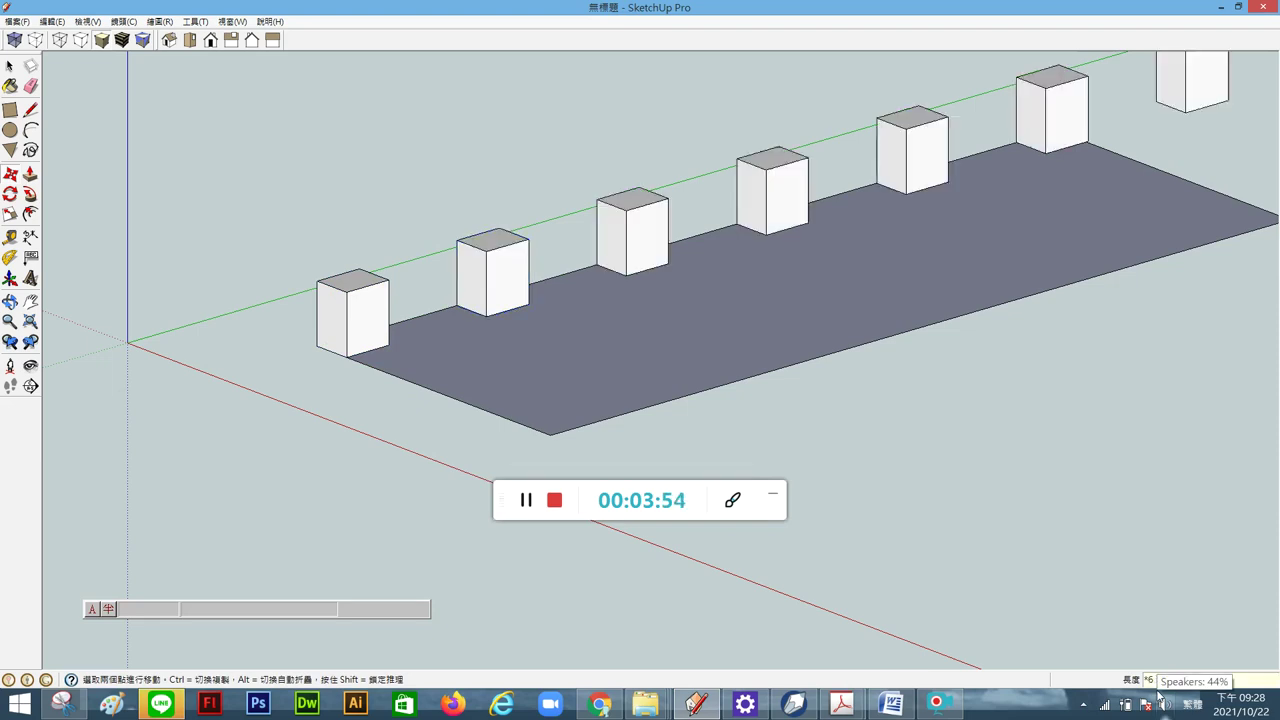
key(shift+z)
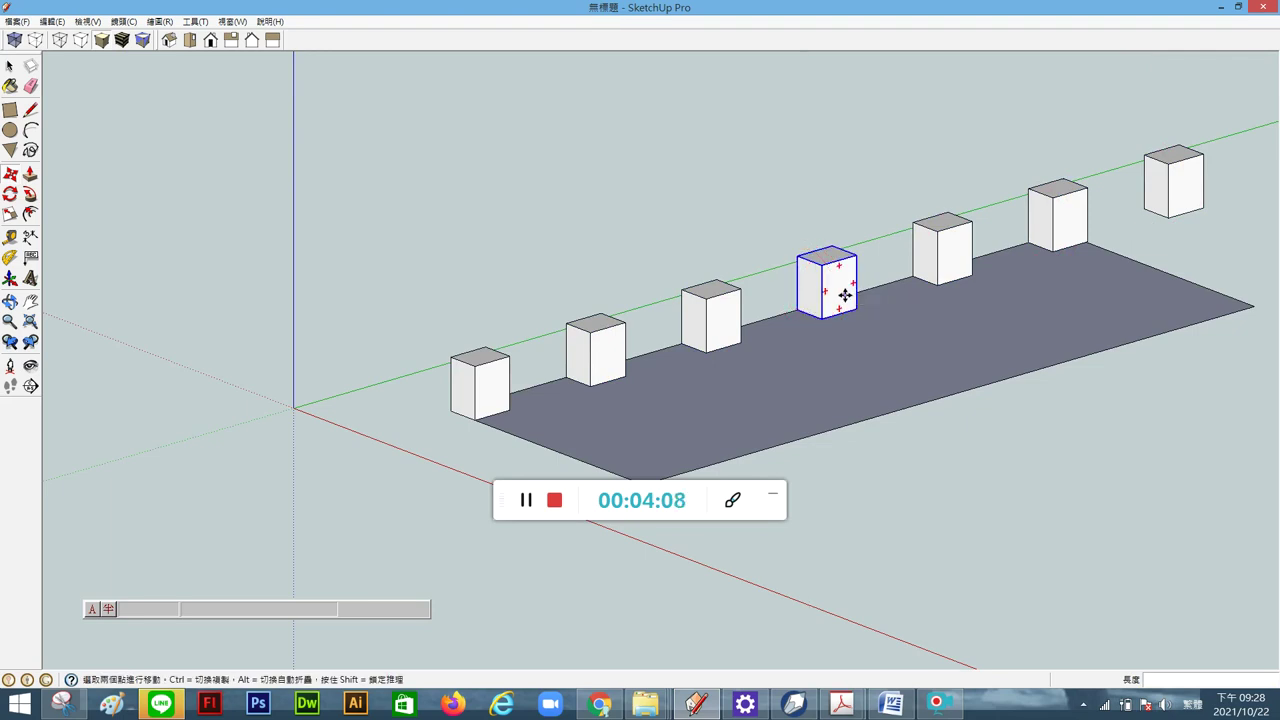
click(10, 66)
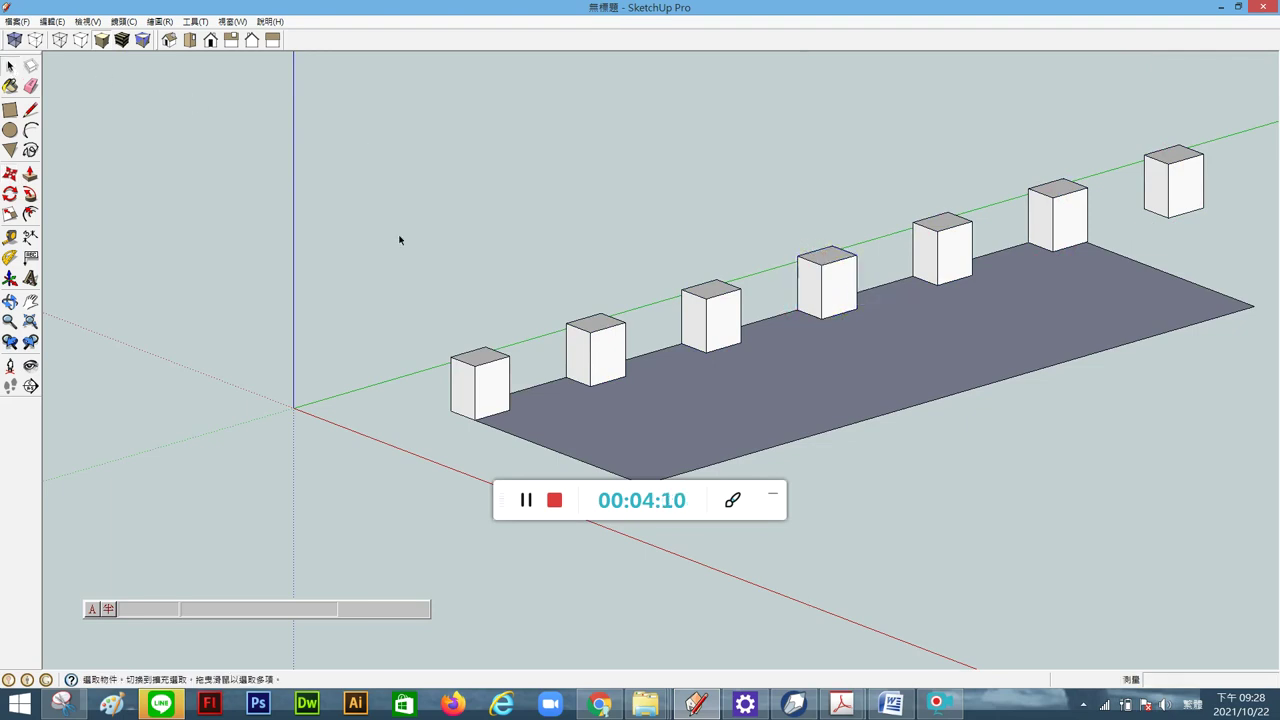
scroll(486, 357, down, 2)
scroll(633, 366, up, 2)
scroll(633, 366, down, 1)
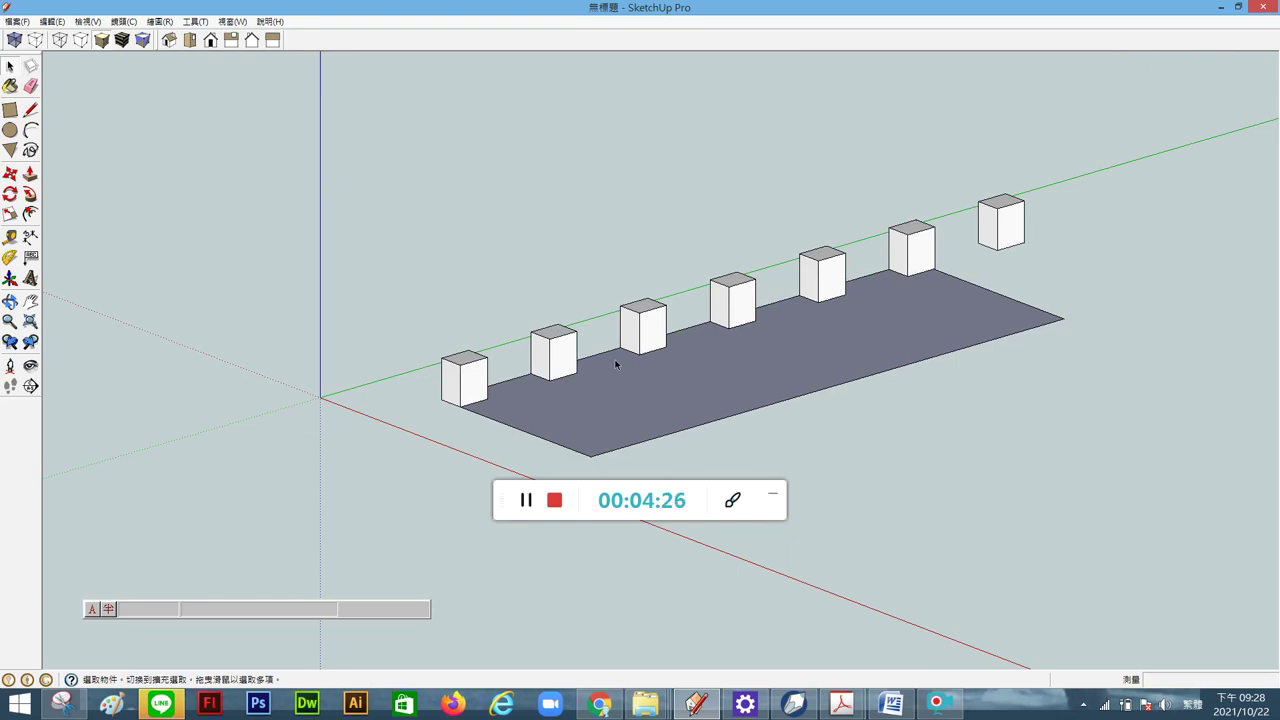
click(570, 363)
Inside the box component, Push/Pull the top face up so all seven linked boxes become tall pillars.
double_click(563, 368)
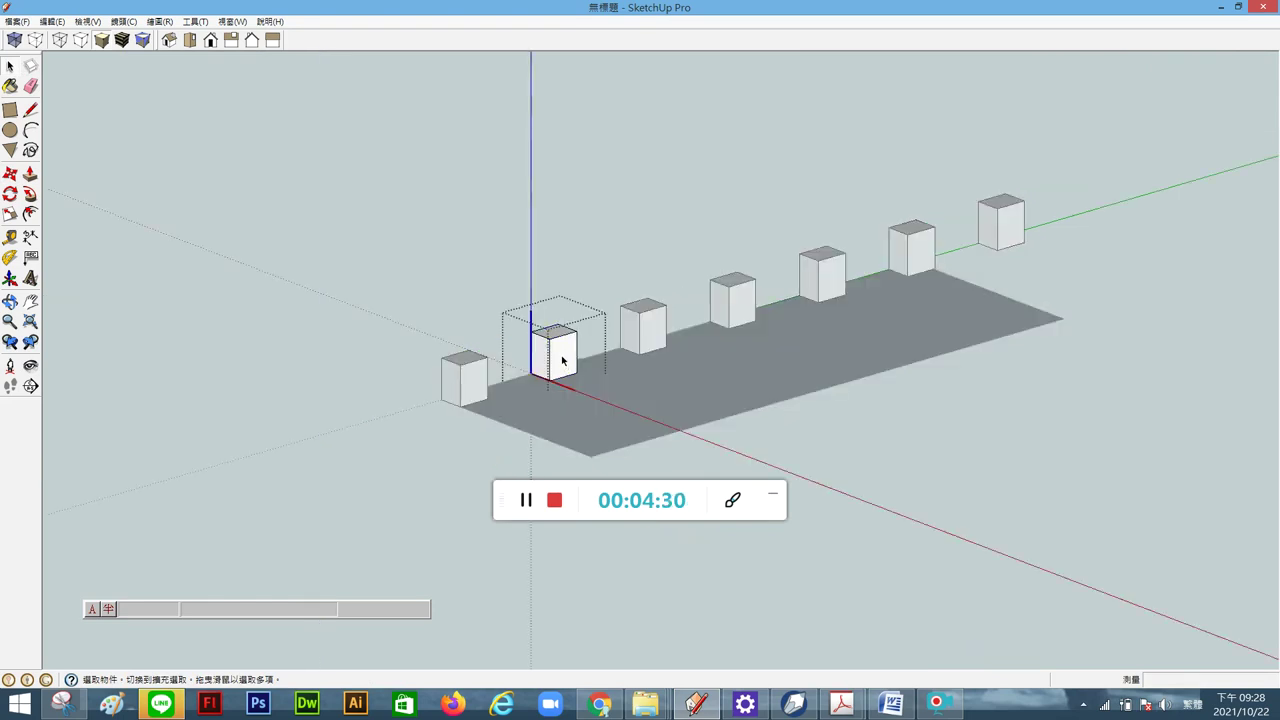
scroll(573, 352, up, 2)
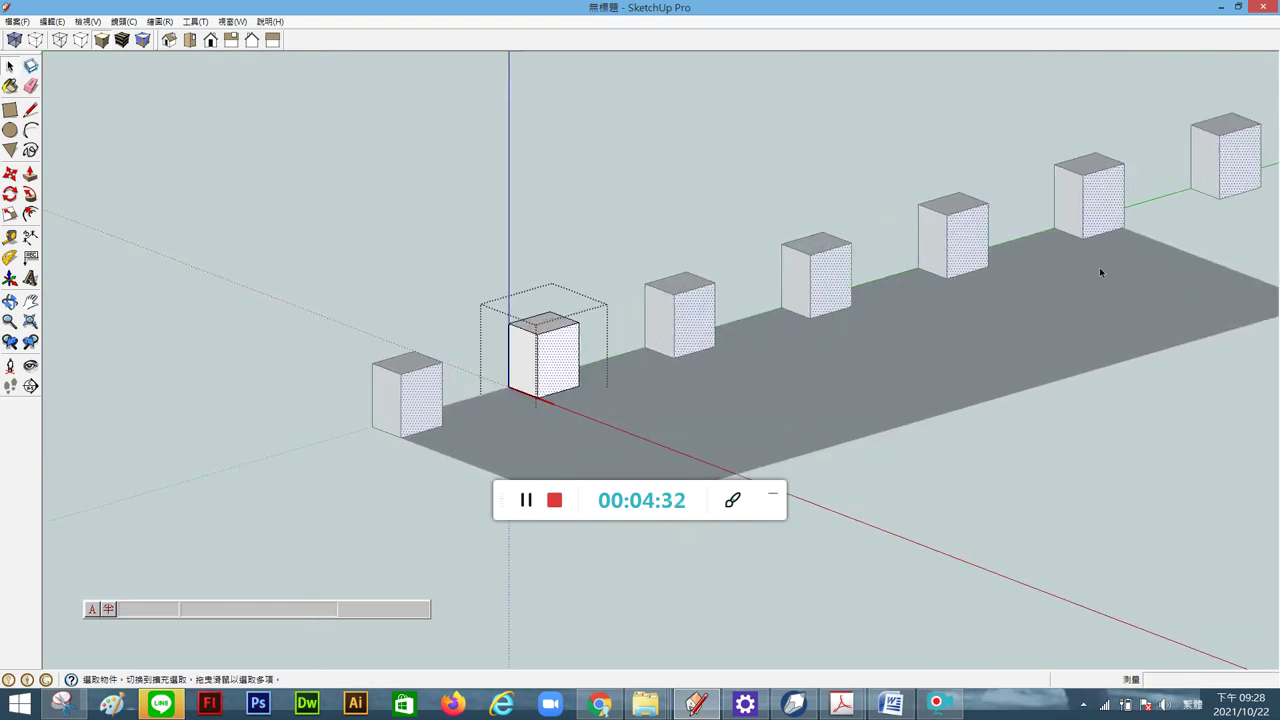
click(30, 173)
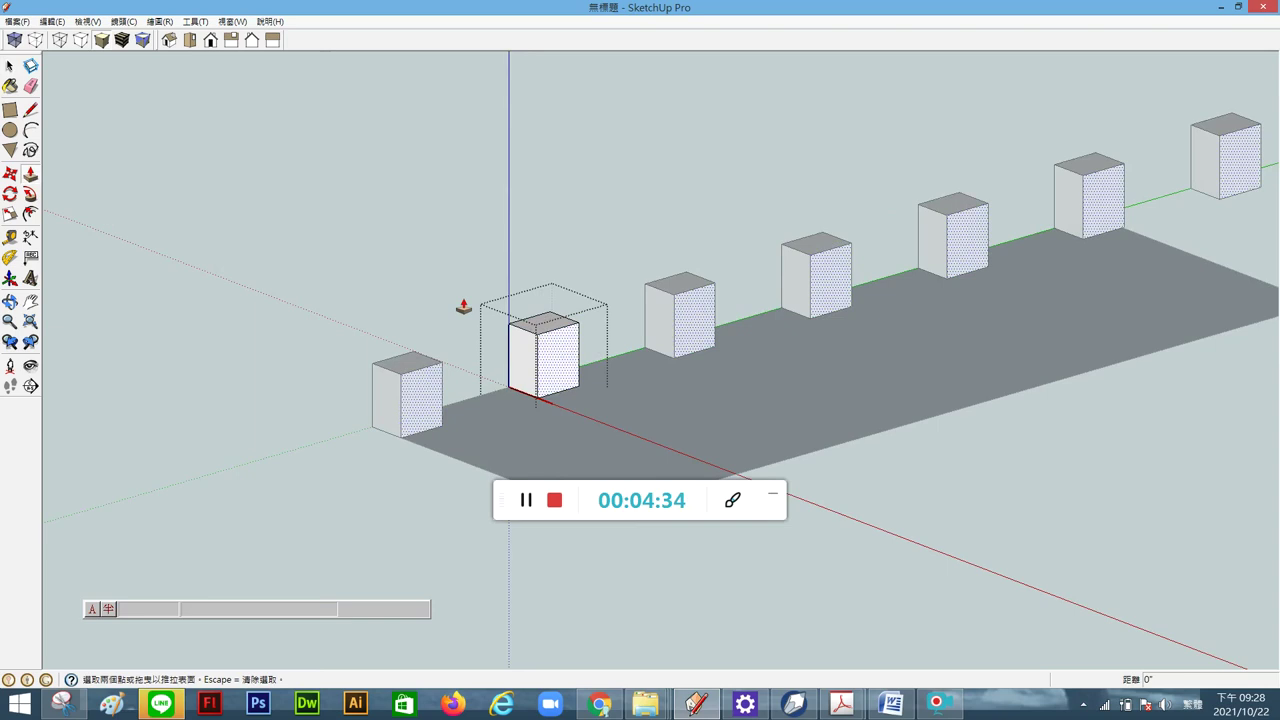
drag(557, 362, 594, 388)
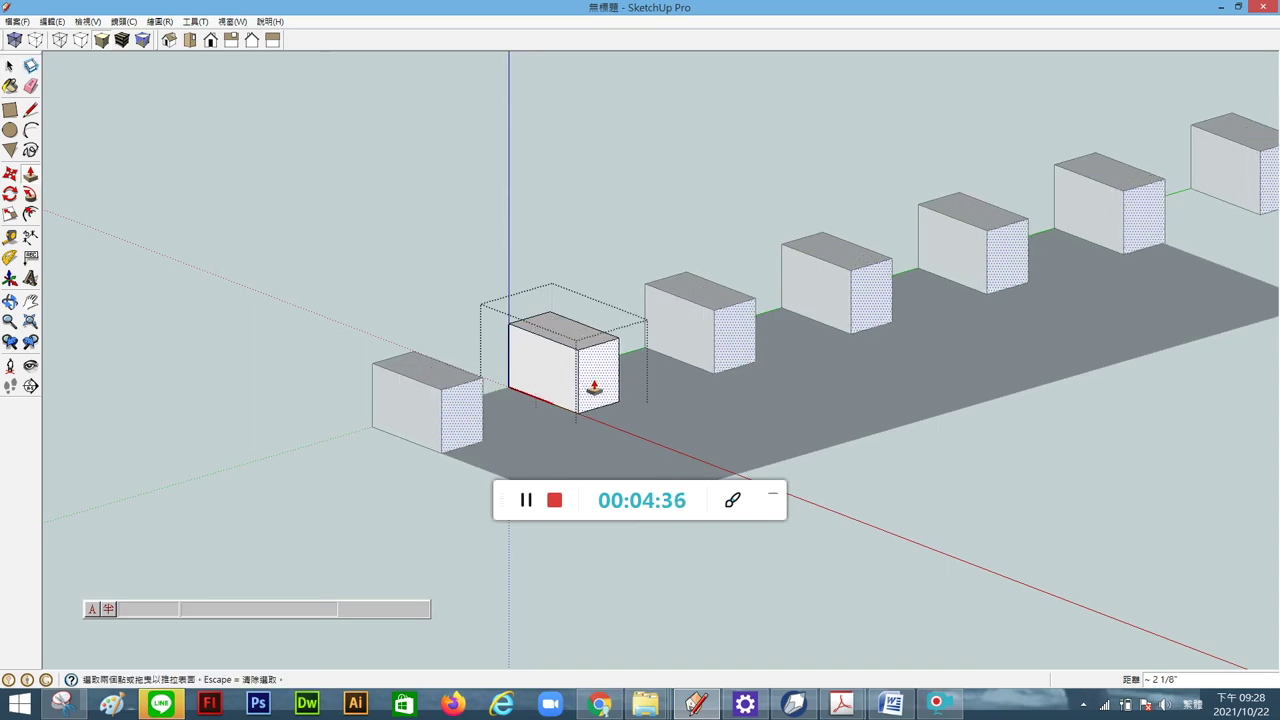
key(Escape)
mouse_move(543, 322)
mouse_down()
mouse_move(542, 266)
mouse_move(443, 357)
mouse_up()
scroll(443, 357, down, 3)
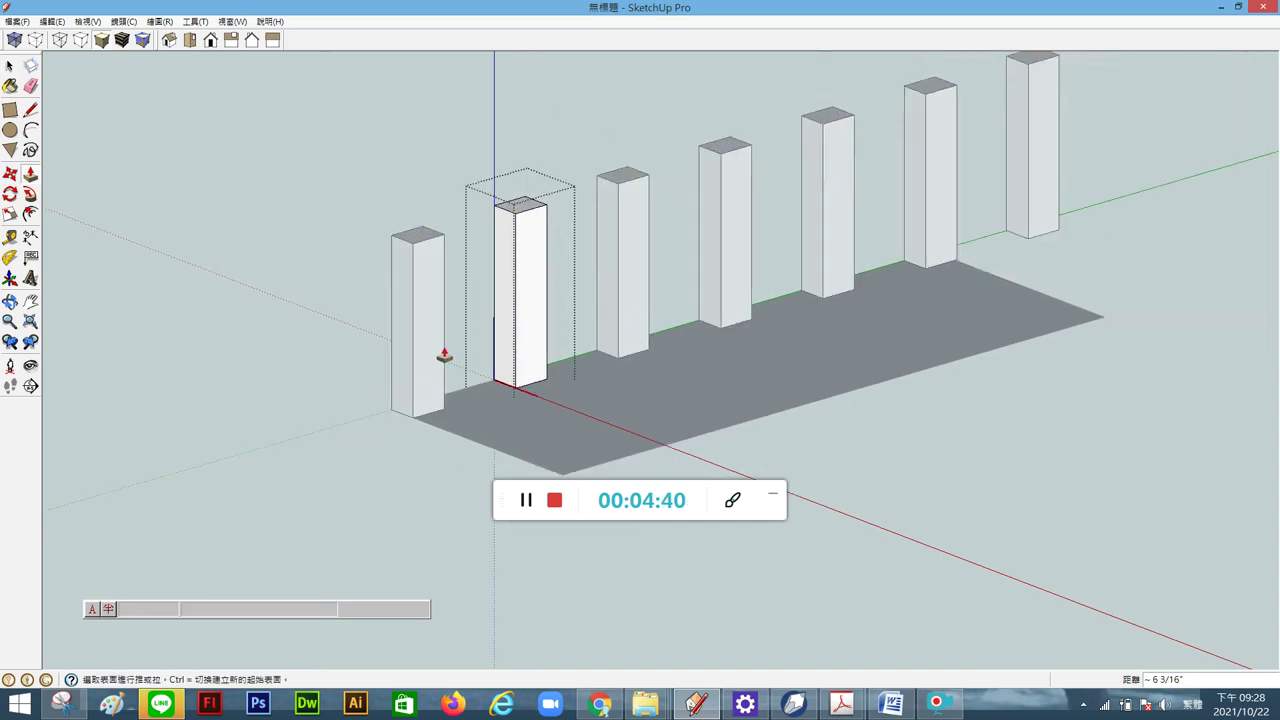
scroll(443, 360, up, 2)
scroll(451, 337, up, 1)
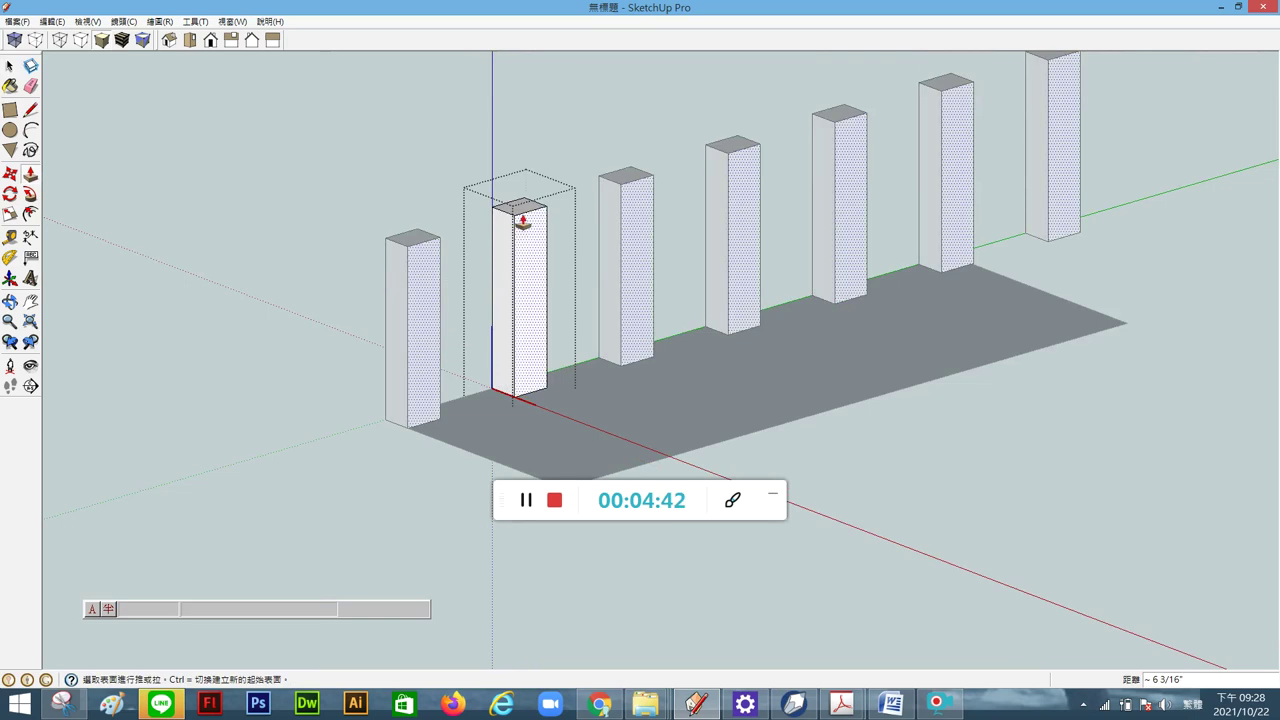
drag(522, 220, 506, 325)
click(9, 65)
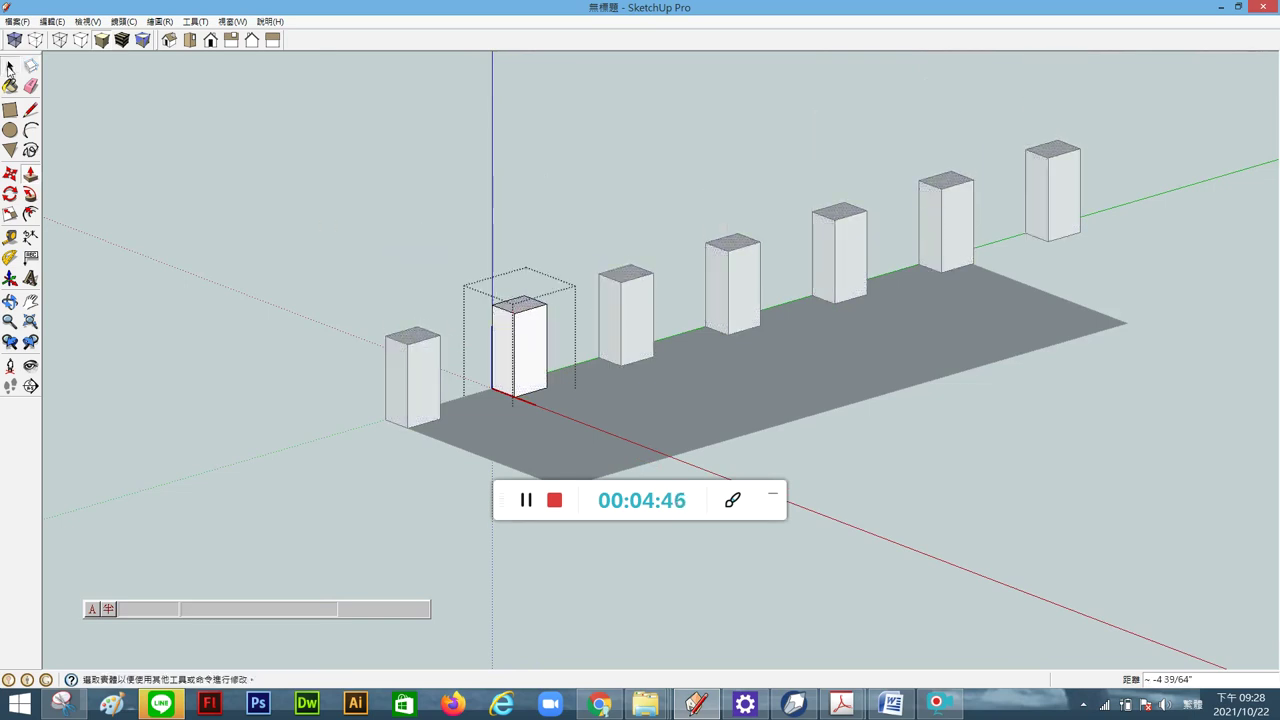
click(285, 267)
Open and close the middle pillar's component for editing.
click(631, 320)
double_click(631, 320)
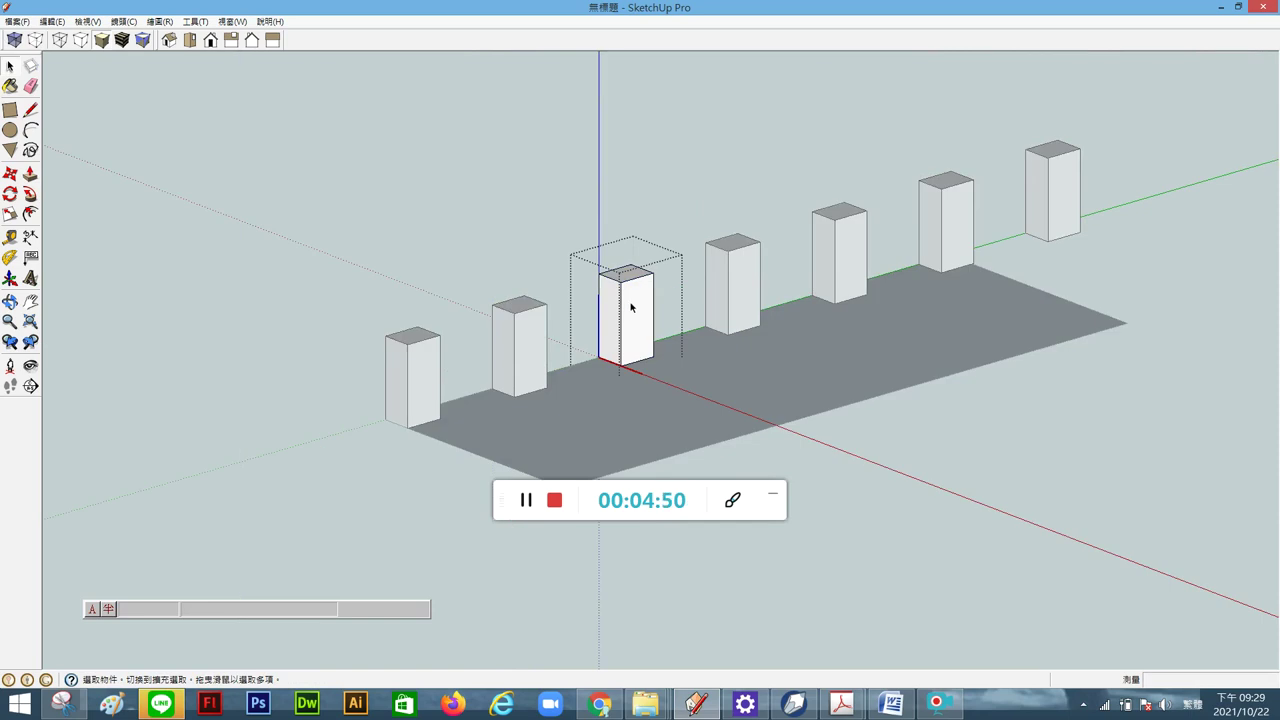
click(543, 281)
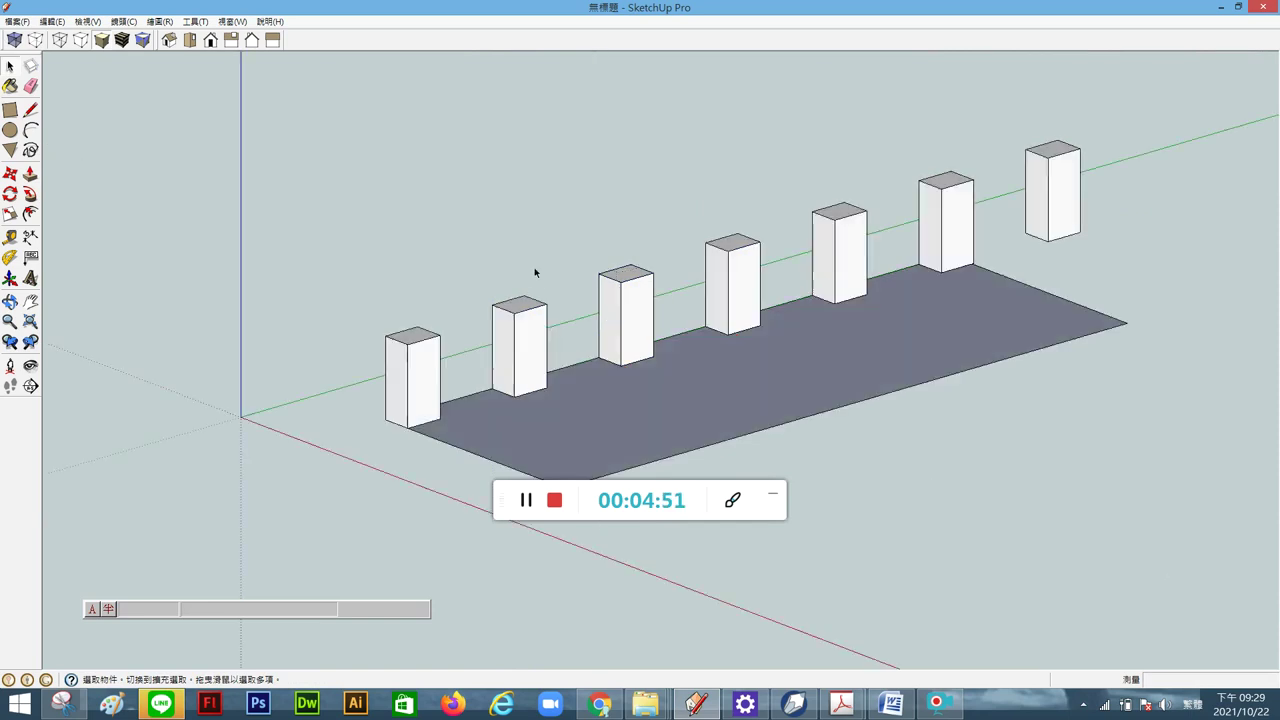
Make the middle pillar a unique component and raise its top higher.
click(614, 313)
right_click(615, 312)
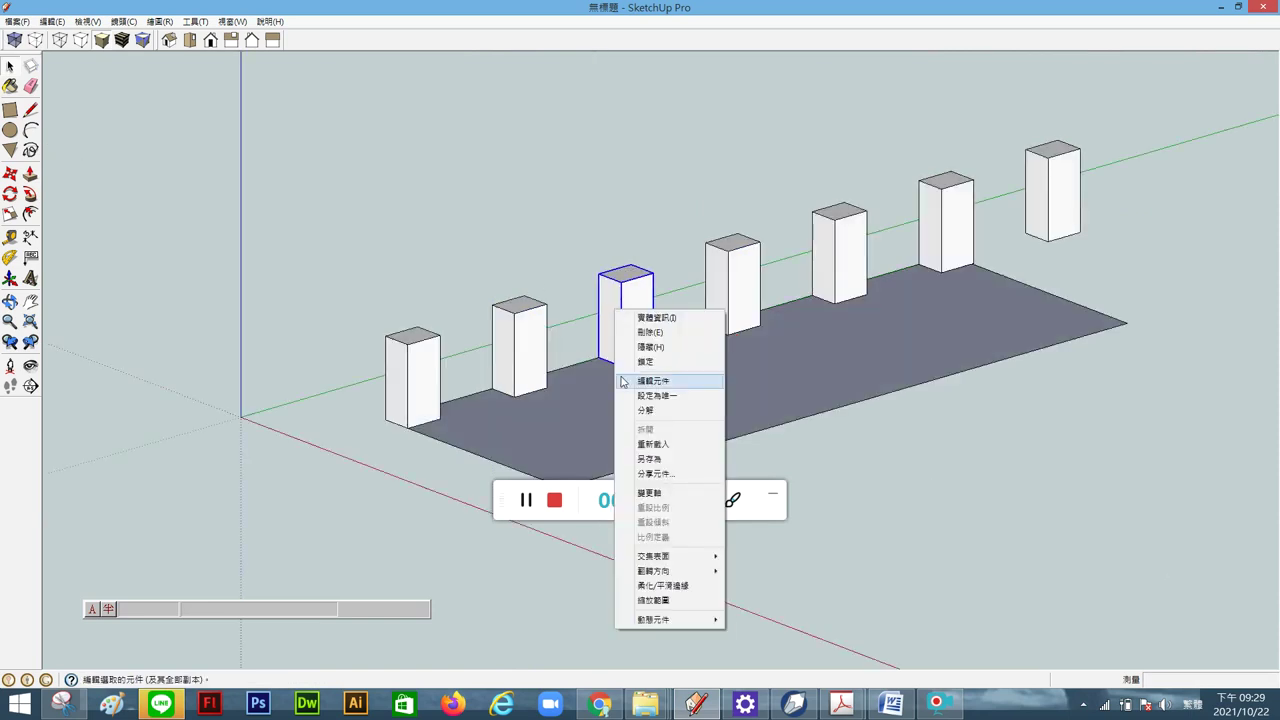
click(648, 396)
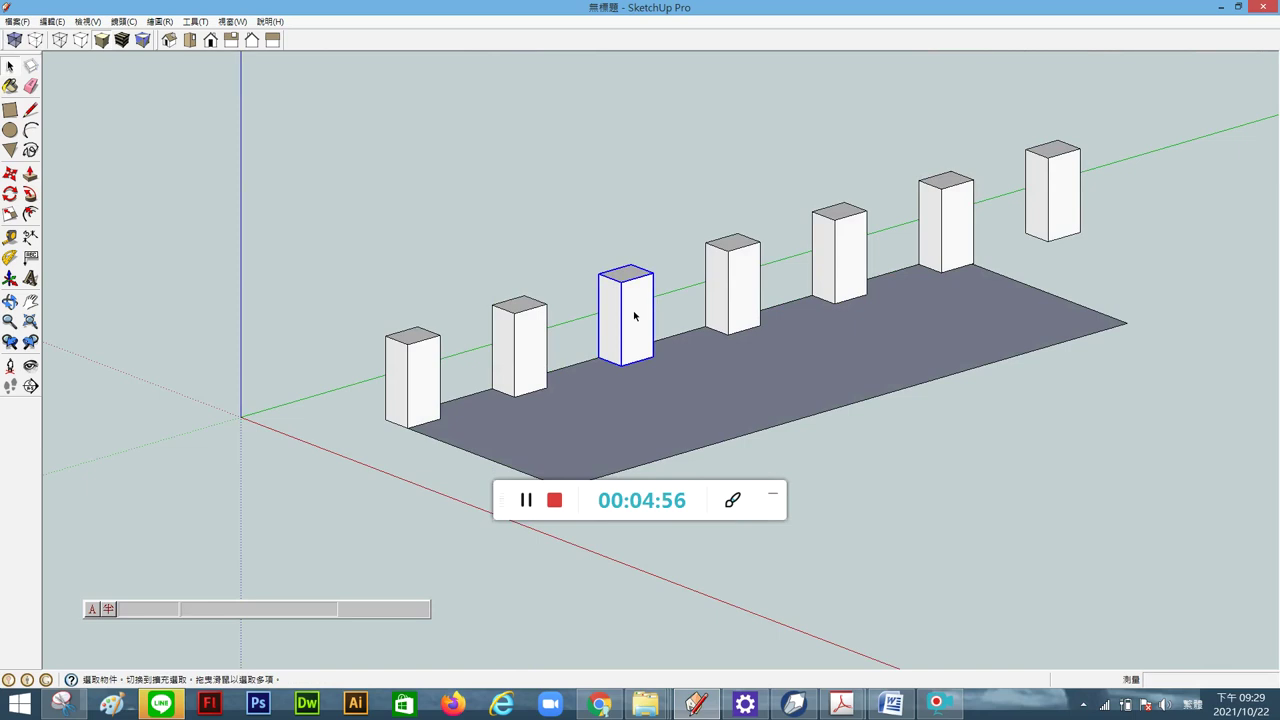
double_click(634, 312)
click(30, 173)
drag(643, 280, 634, 163)
click(9, 65)
click(265, 243)
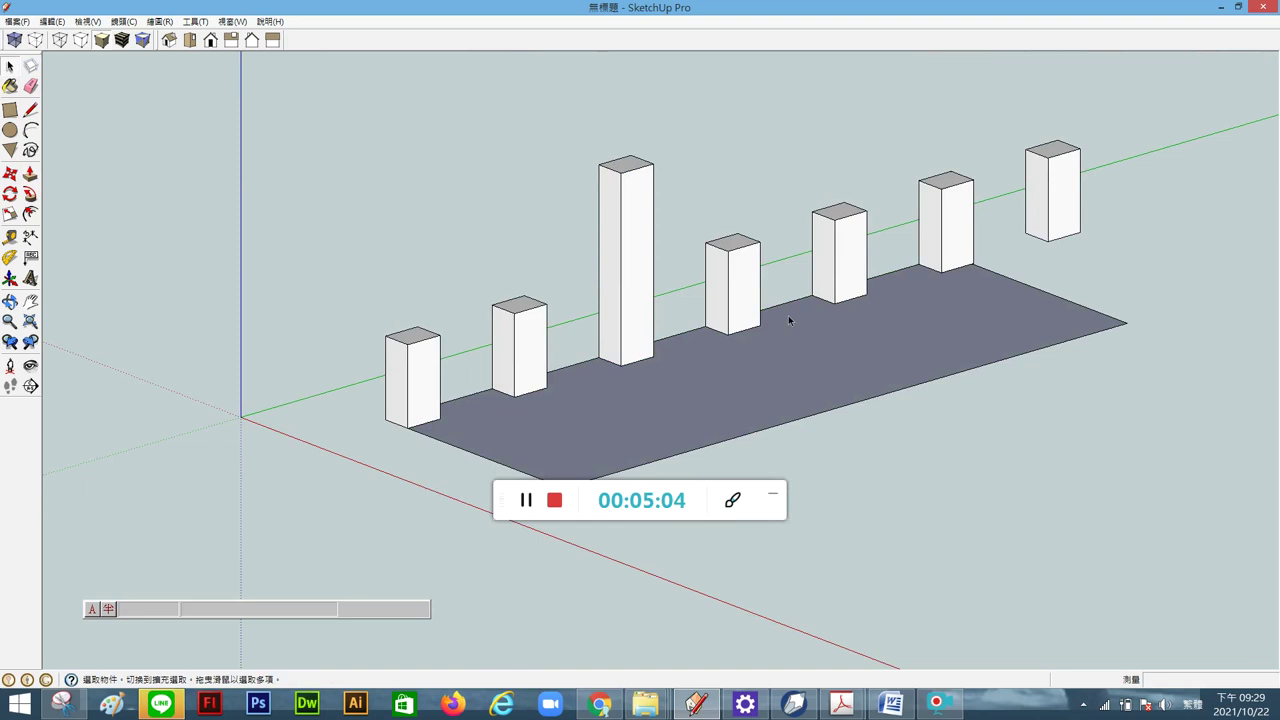
Undo the height change and delete the second pillar from the left.
key(ctrl+z)
key(ctrl+z)
click(477, 210)
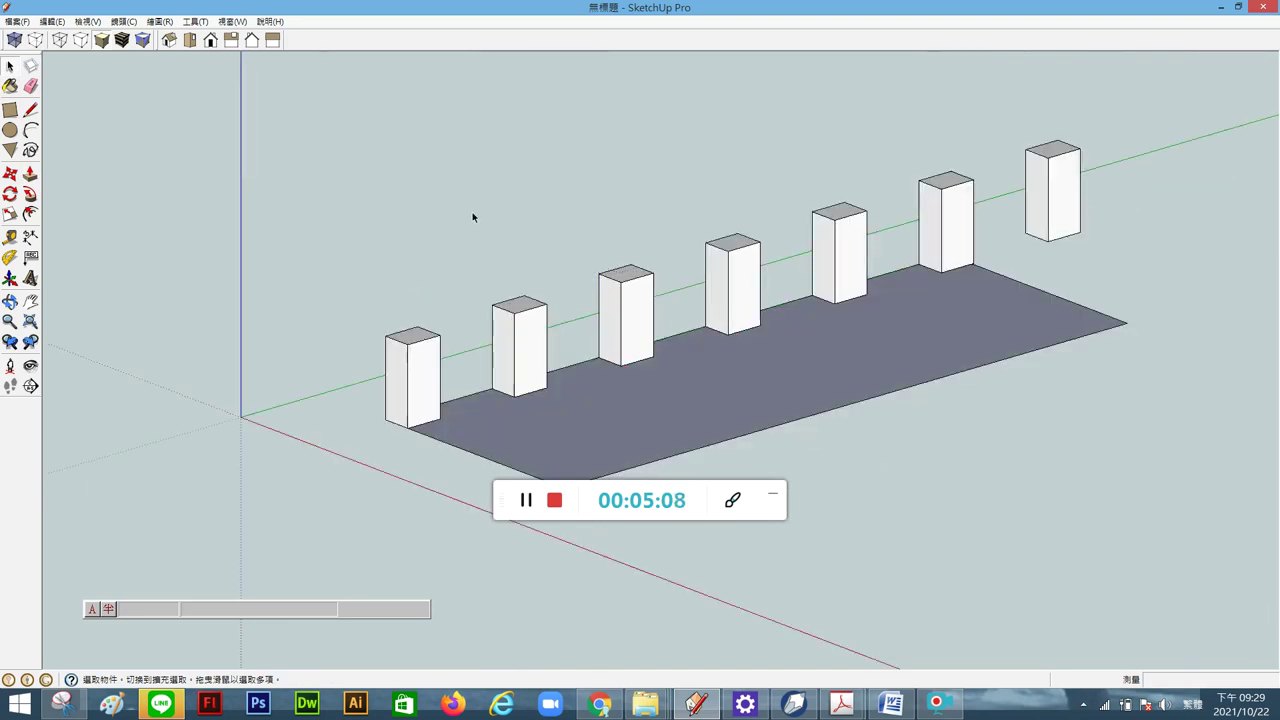
click(538, 317)
key(Delete)
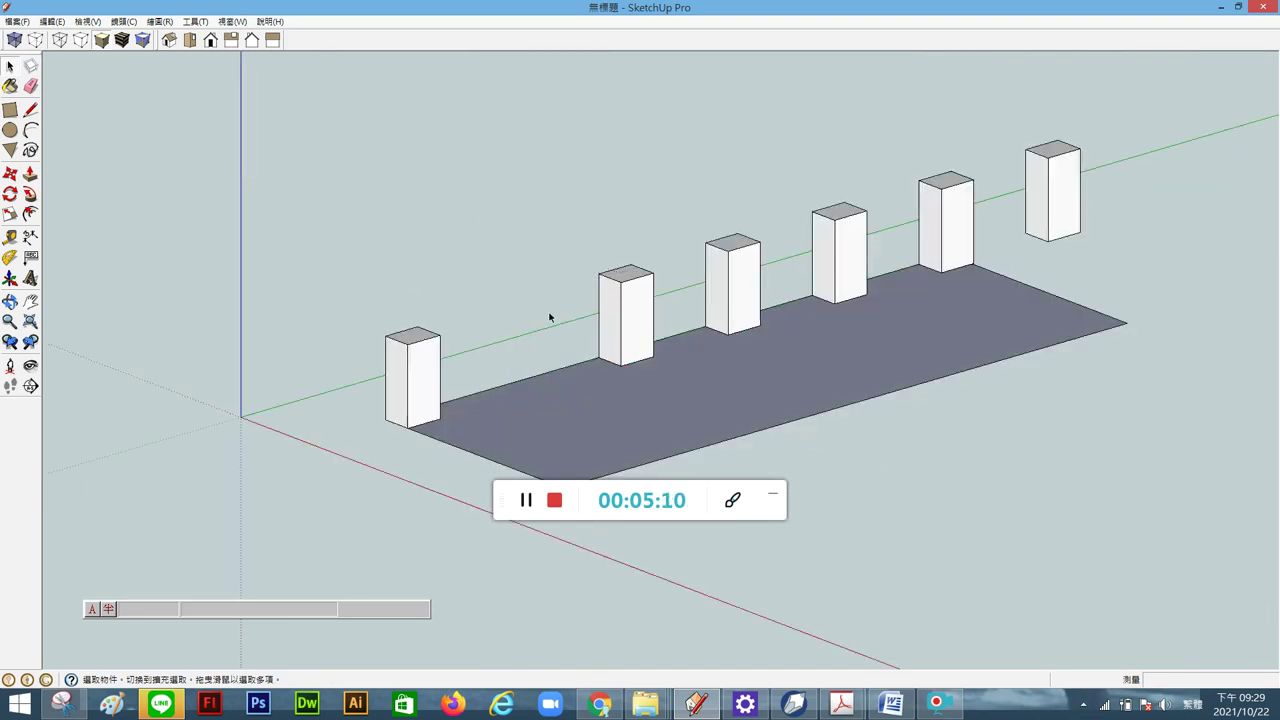
Delete the other pillars singly and by window selection, leaving only the corner pillar, then view it at an angle.
click(621, 313)
key(Delete)
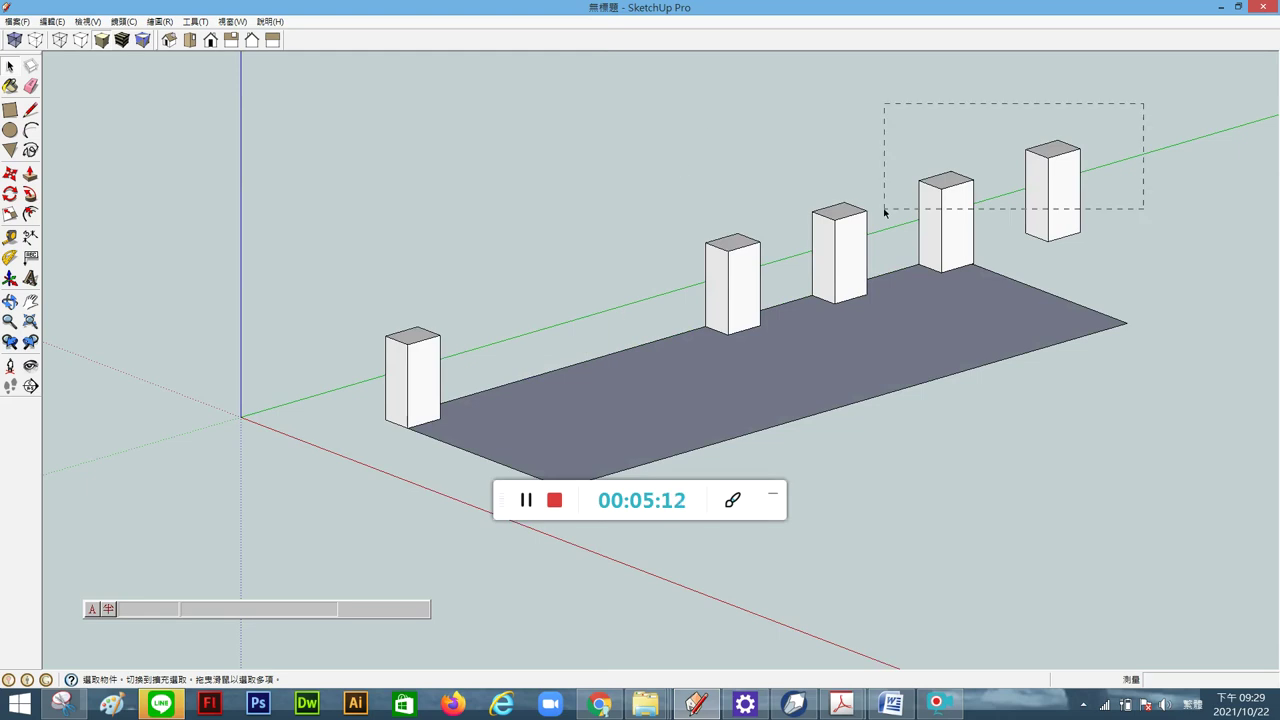
key(Delete)
drag(841, 224, 687, 273)
key(Delete)
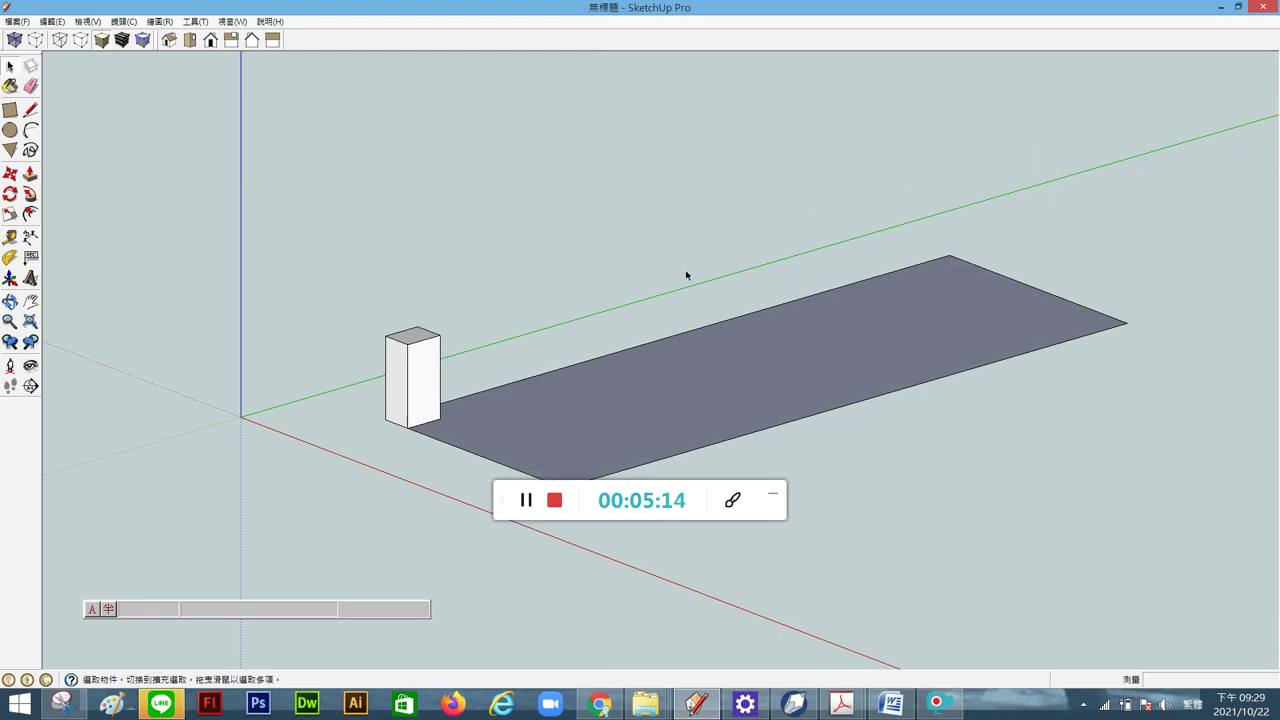
click(439, 355)
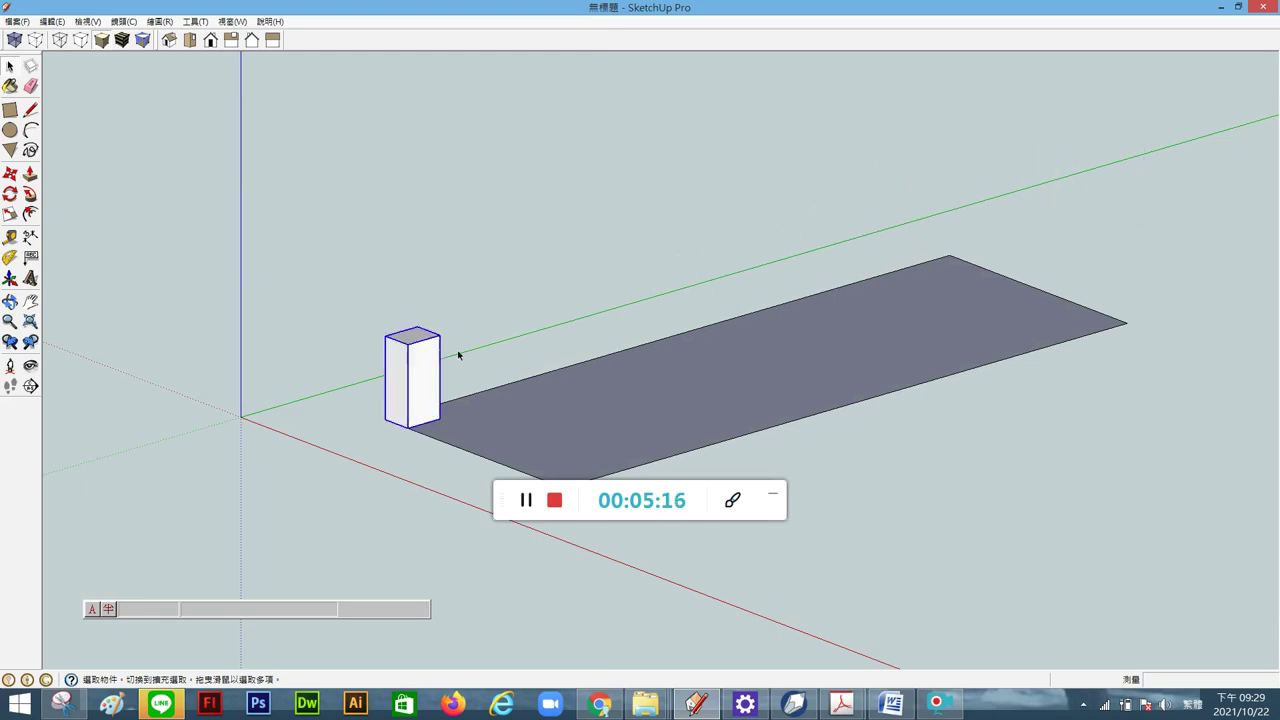
middle_drag(520, 331, 275, 410)
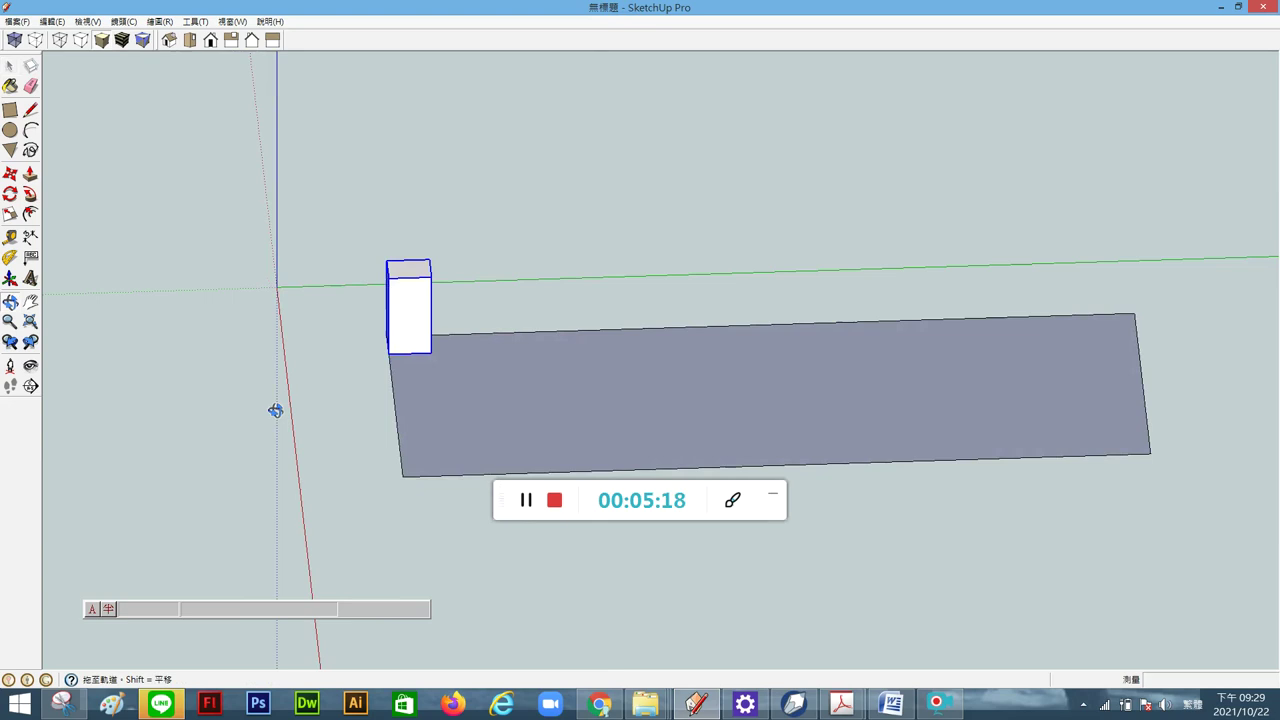
mouse_move(711, 391)
middle_down()
mouse_move(471, 380)
mouse_move(491, 340)
middle_up()
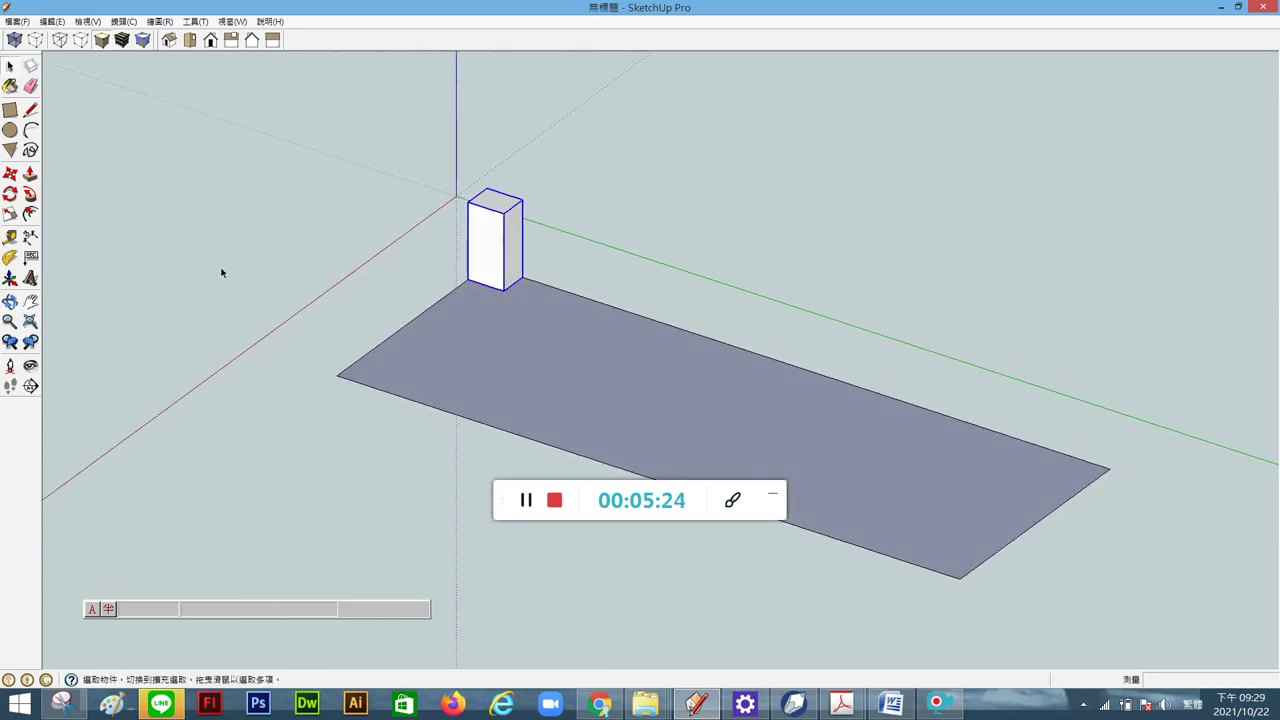
Move-copy the pillar from its corner to the far corner of the plane edge.
click(10, 173)
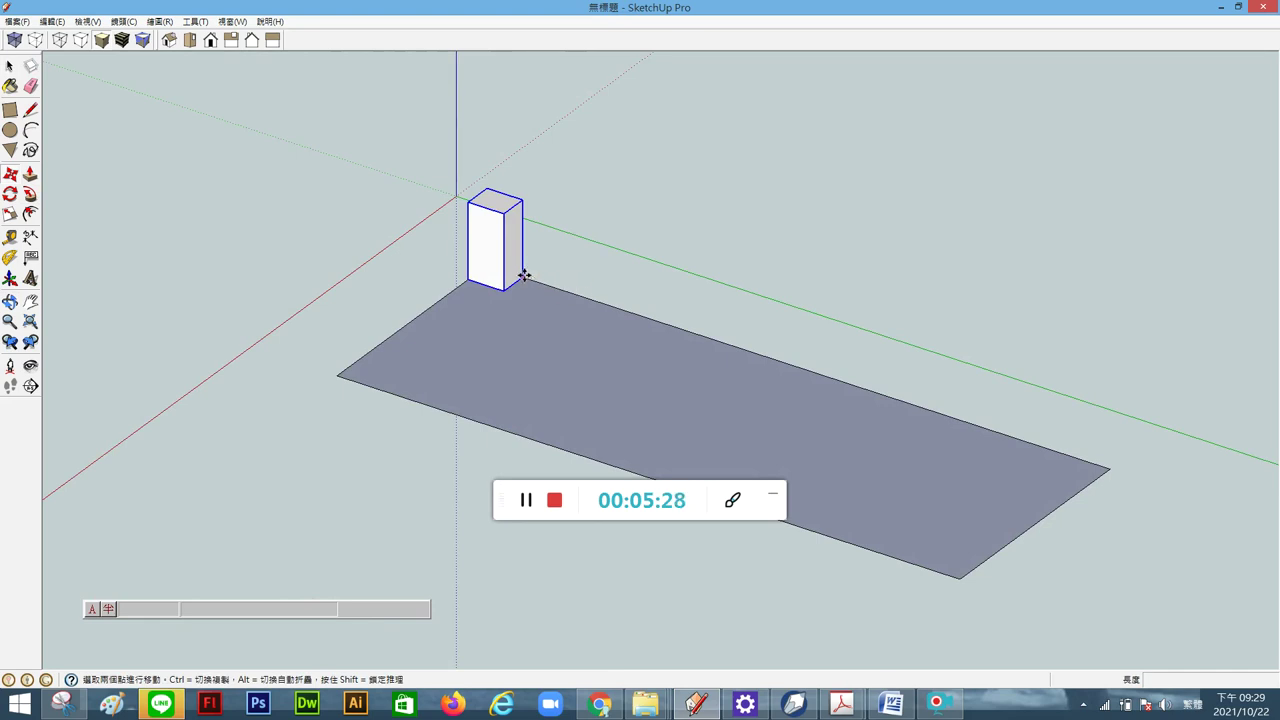
scroll(524, 275, up, 1)
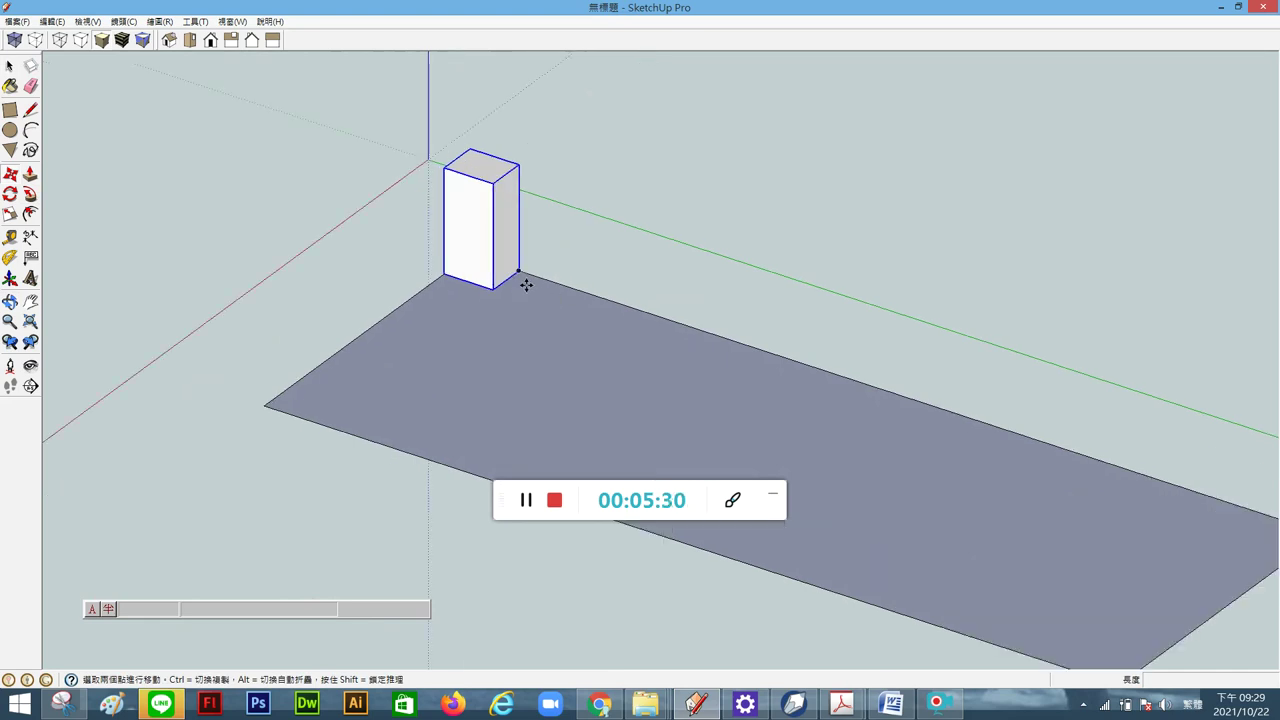
scroll(521, 262, down, 1)
click(521, 258)
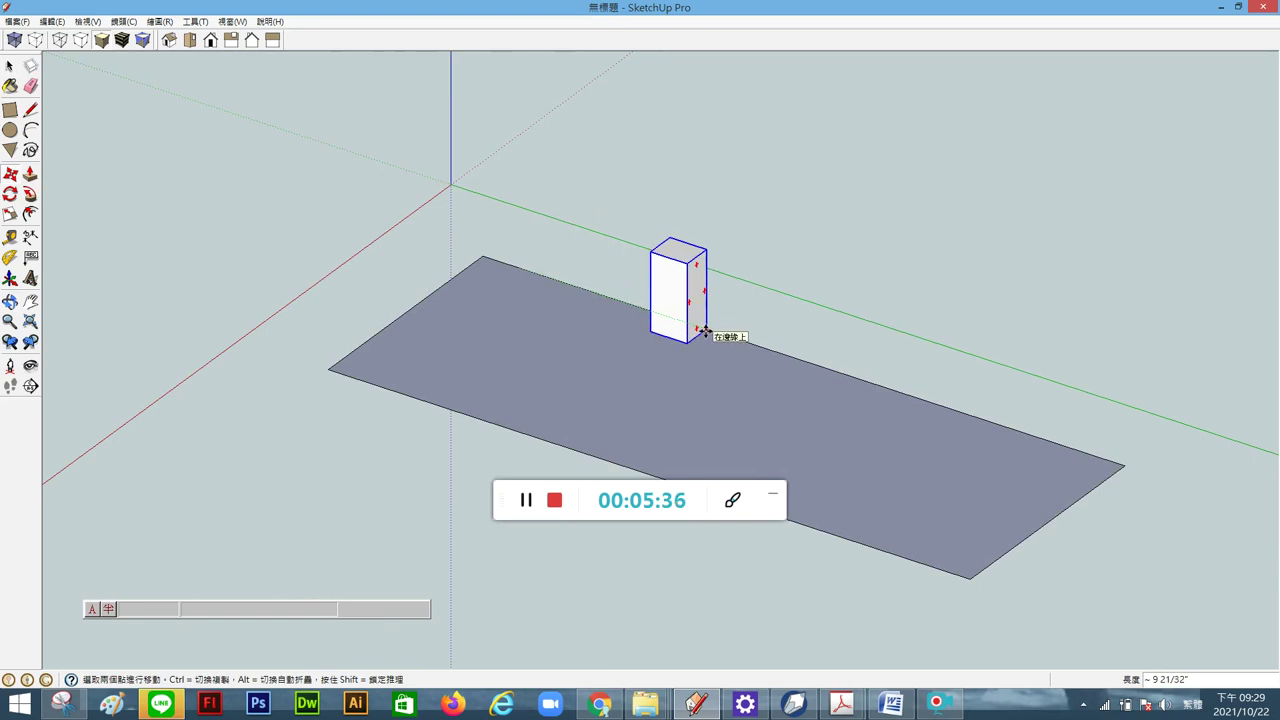
key(ctrl)
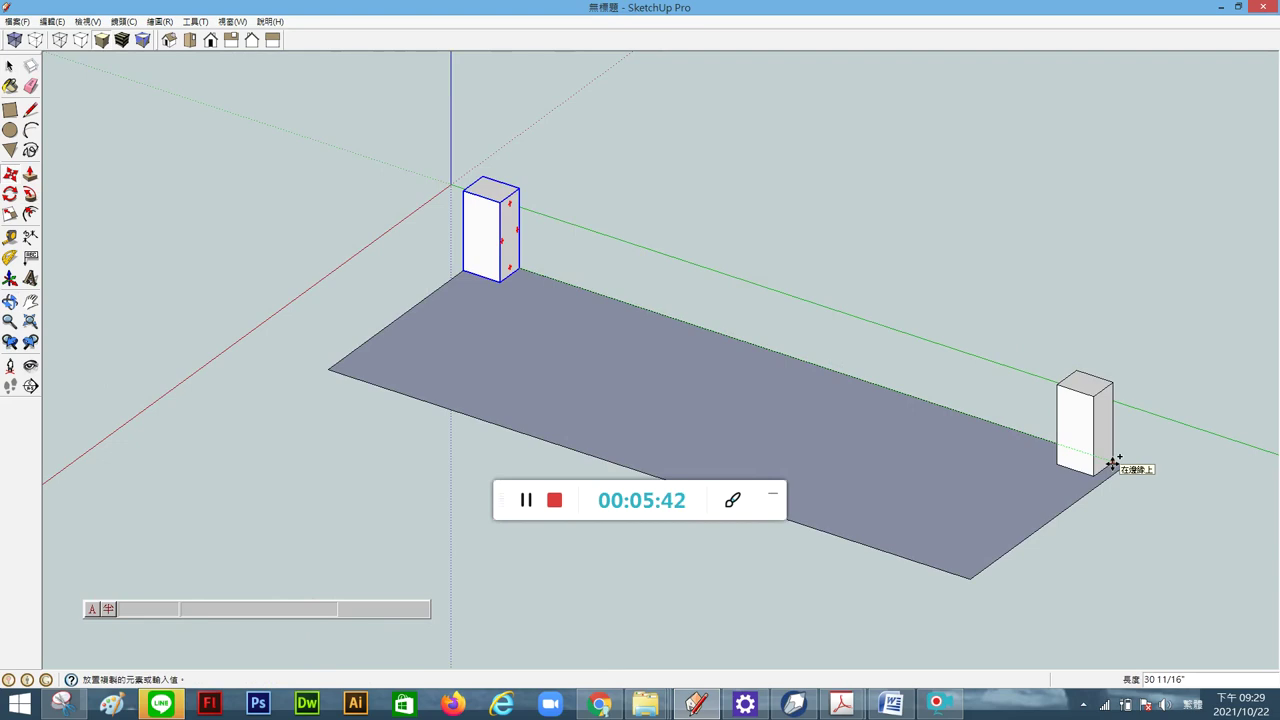
mouse_move(1113, 465)
middle_down()
mouse_move(660, 480)
mouse_move(491, 397)
middle_up()
scroll(491, 397, down, 1)
scroll(453, 435, down, 2)
scroll(453, 435, up, 2)
scroll(453, 438, up, 1)
click(456, 444)
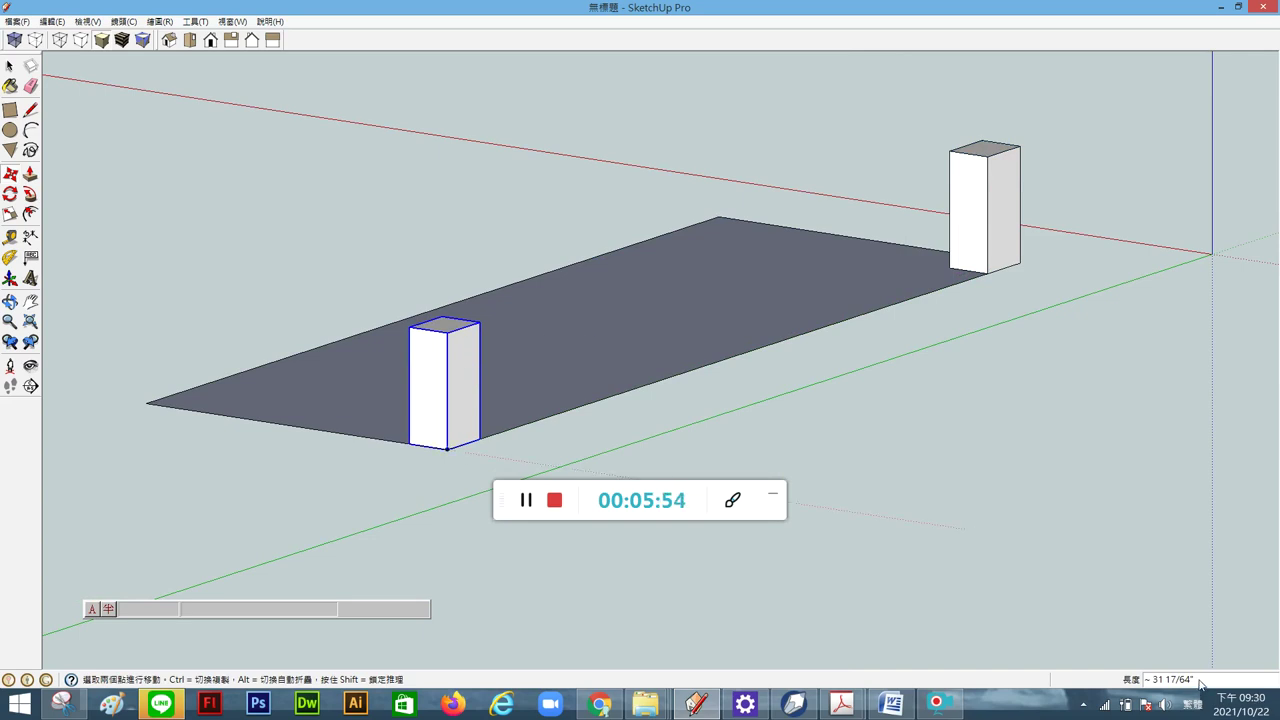
Enter a /9 array to space copies evenly between the end pillars, then orbit to inspect the row.
text(/9)
key(Return)
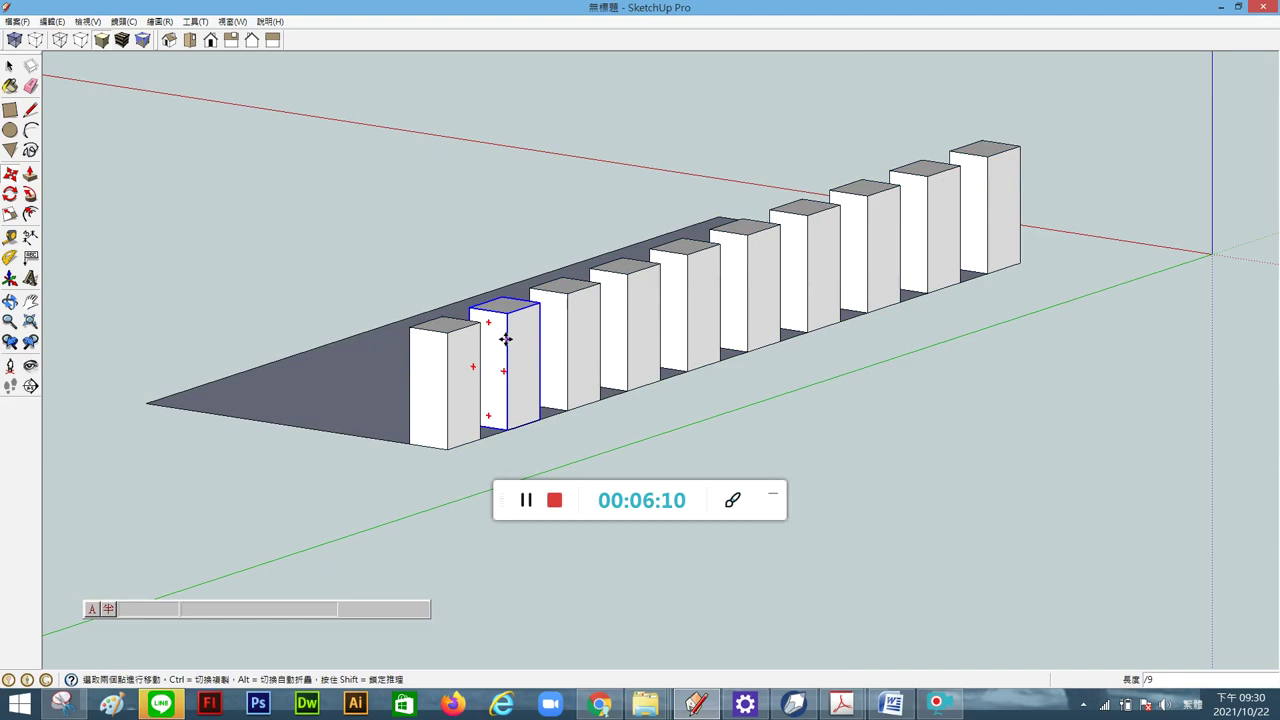
key(o)
middle_drag(794, 266, 1029, 329)
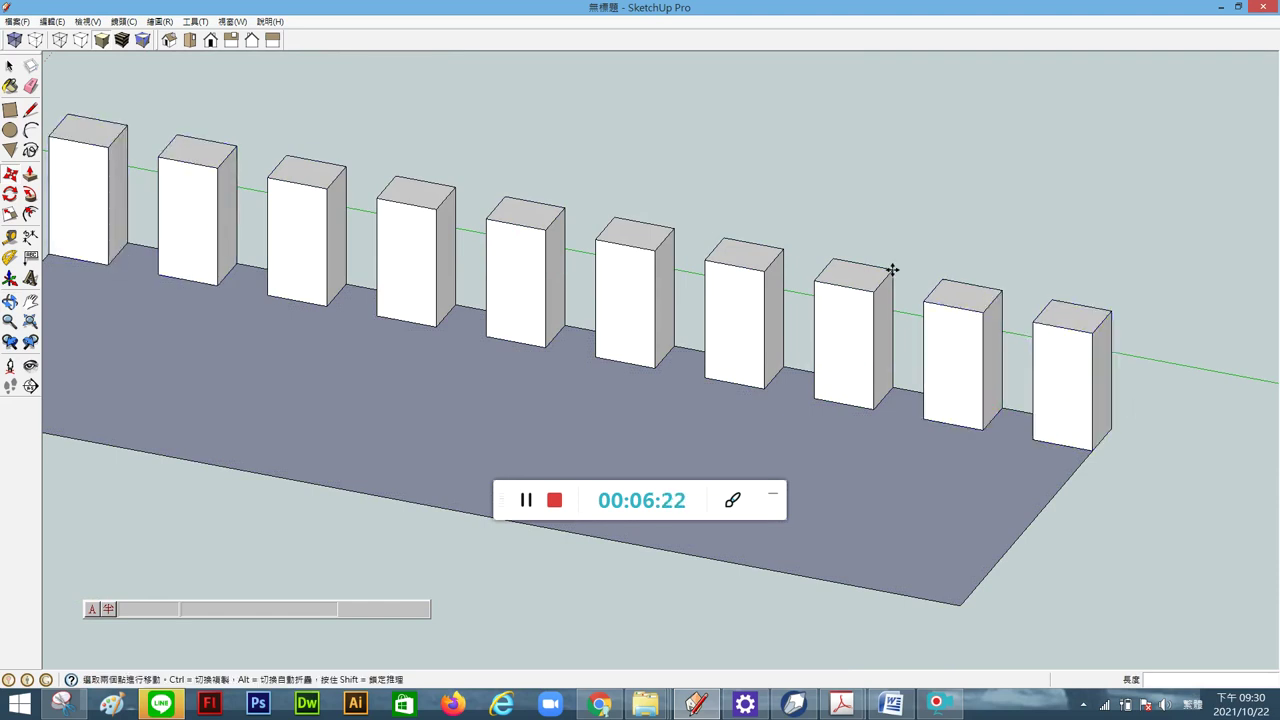
scroll(946, 243, down, 3)
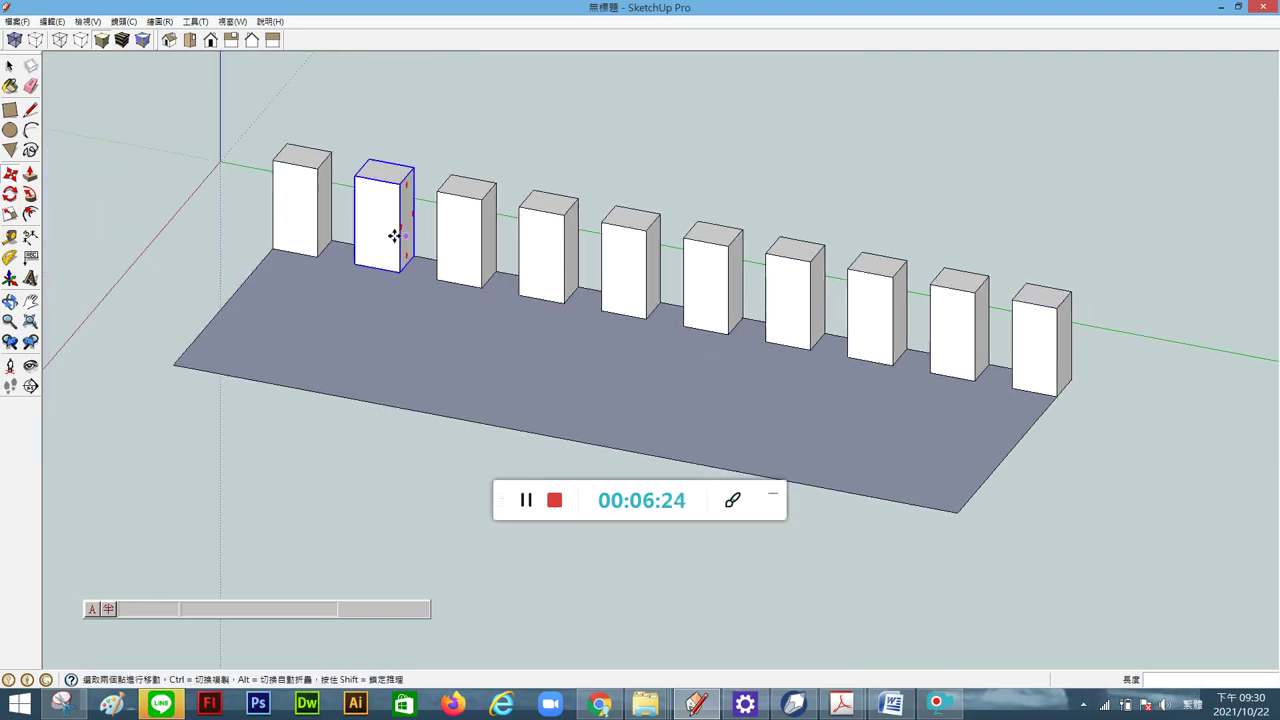
middle_drag(313, 245, 686, 274)
click(8, 66)
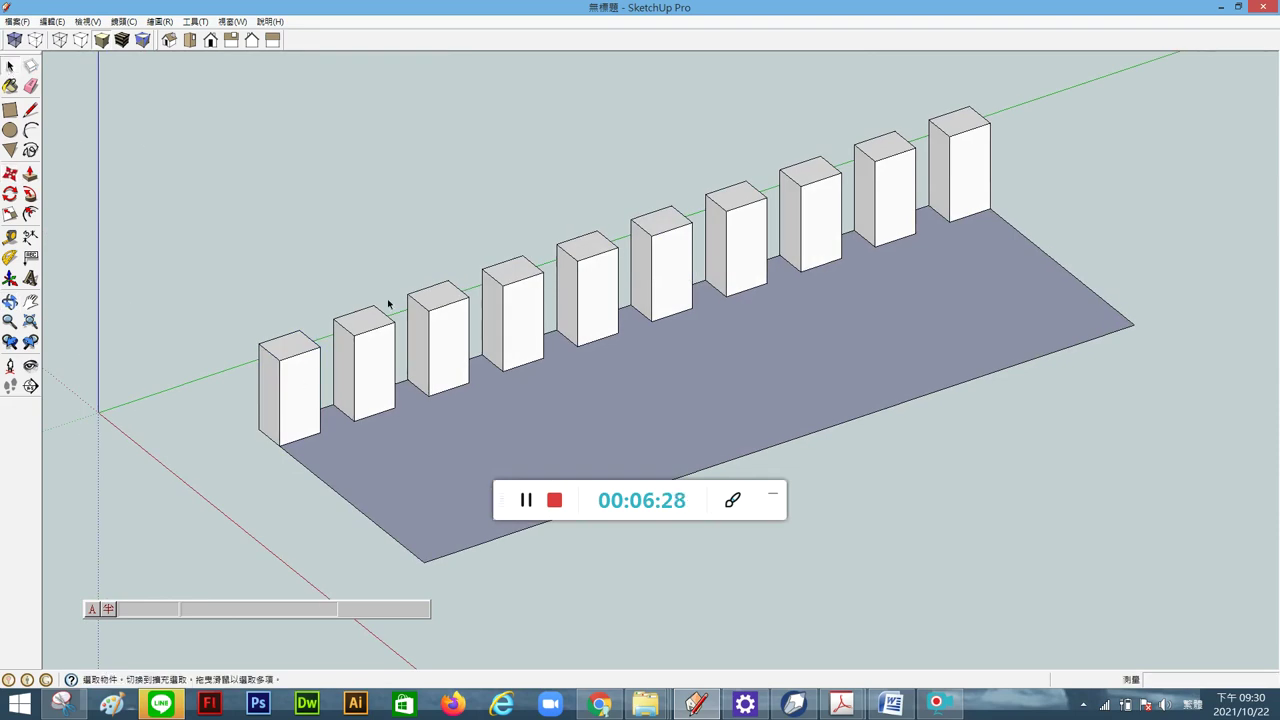